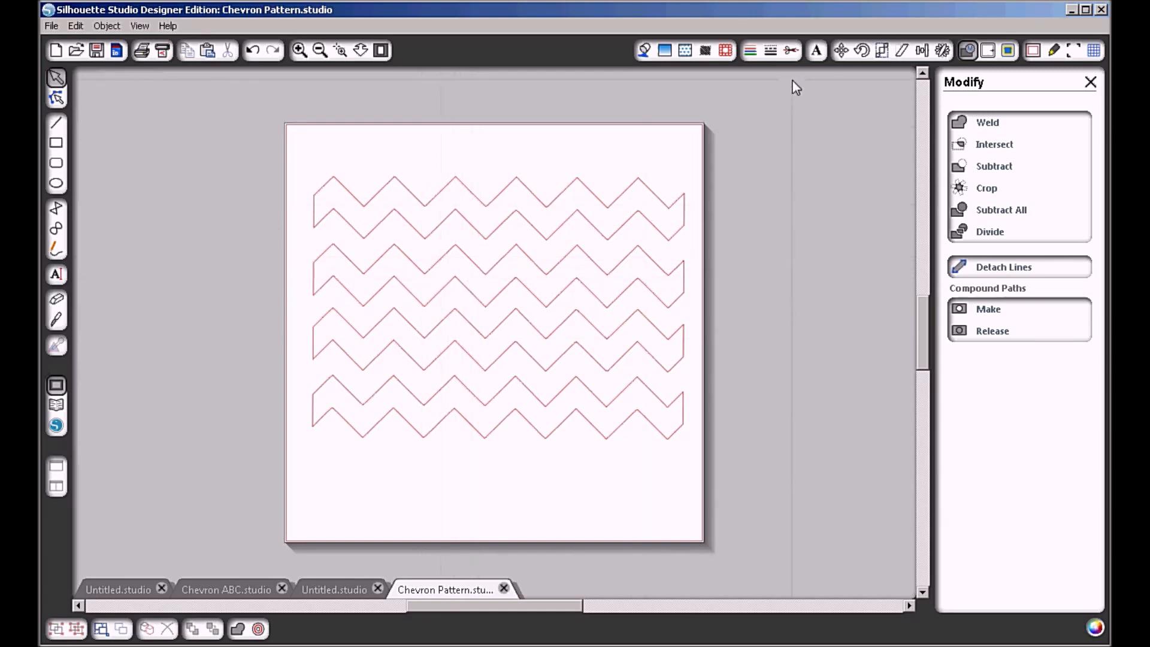
- Inspect the cut lines of the chevron pattern and of the letter R design in the other open document
click(791, 51)
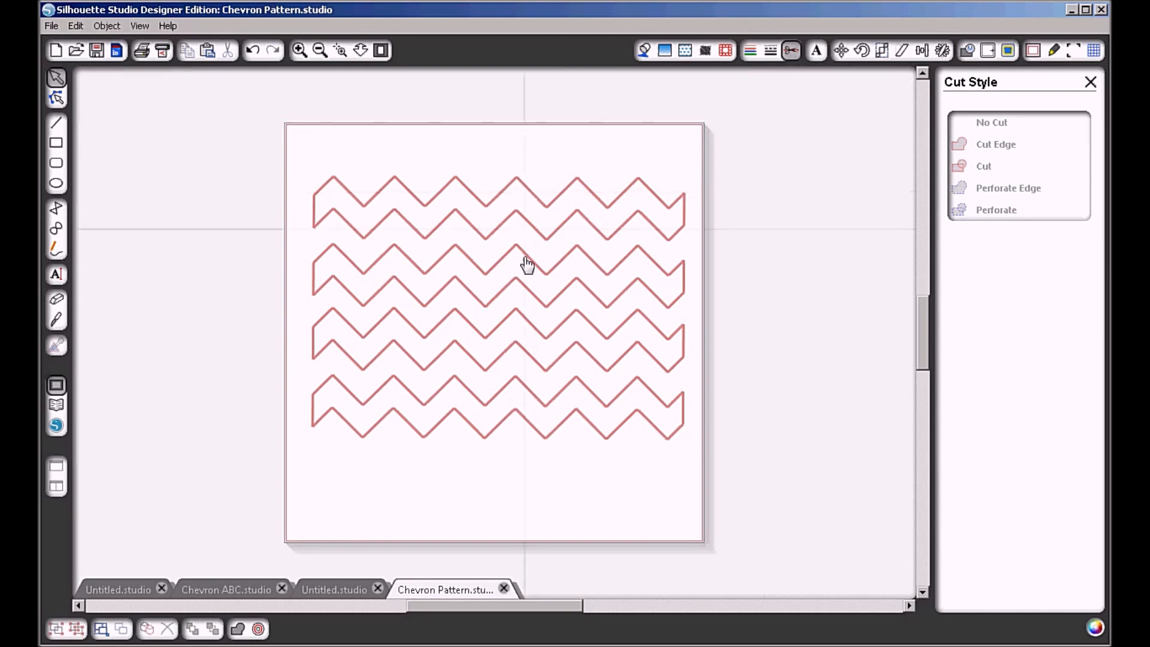
click(351, 592)
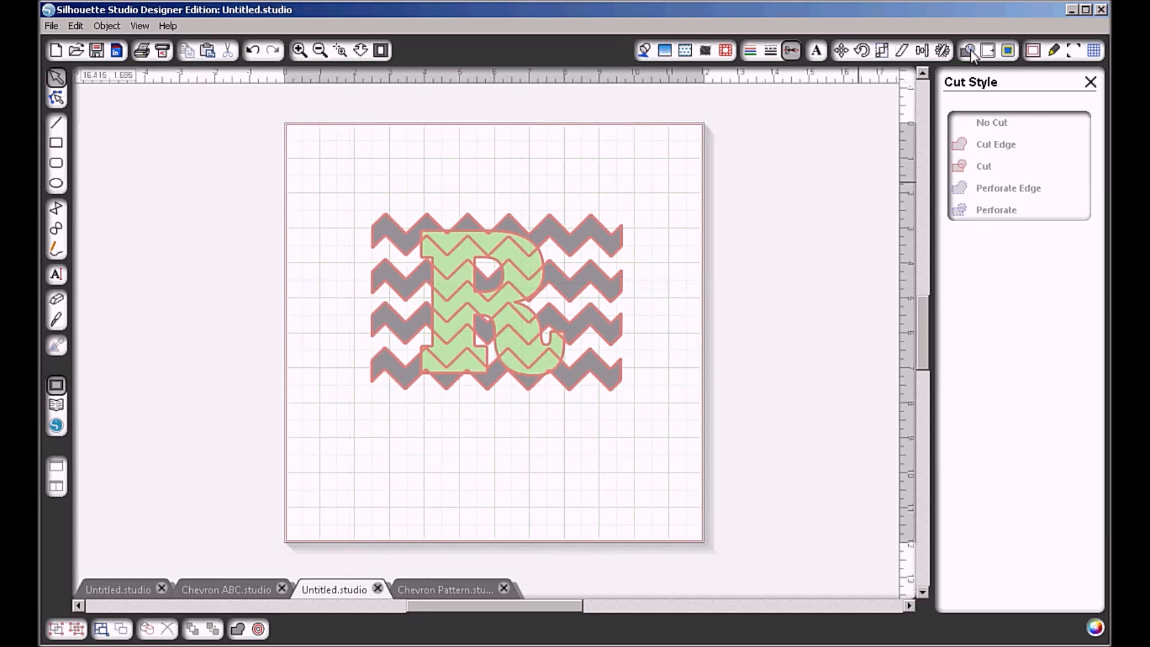
click(1097, 87)
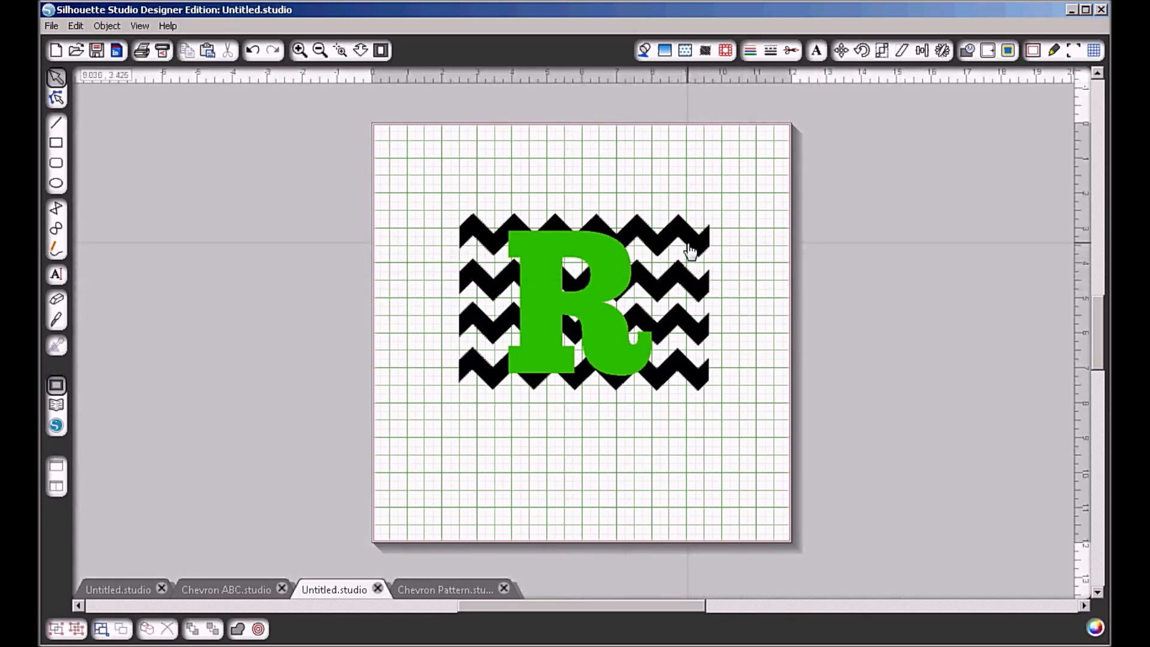
- Create an internal offset of the green letter R at a distance of 0.040 in with round corners
click(691, 252)
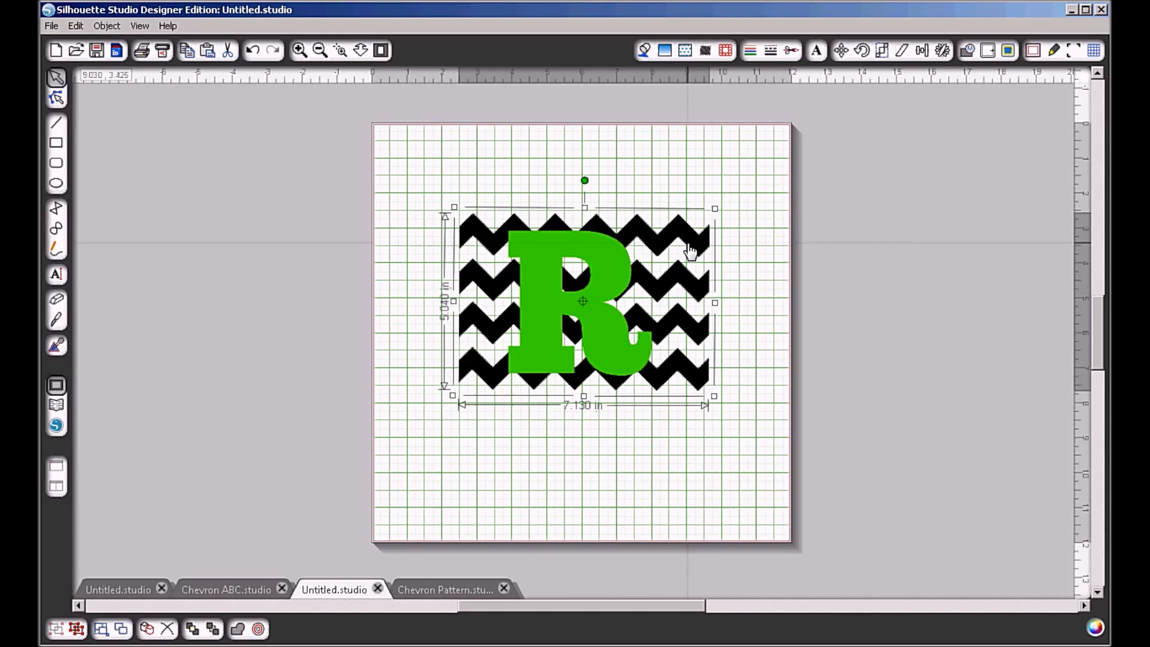
click(593, 312)
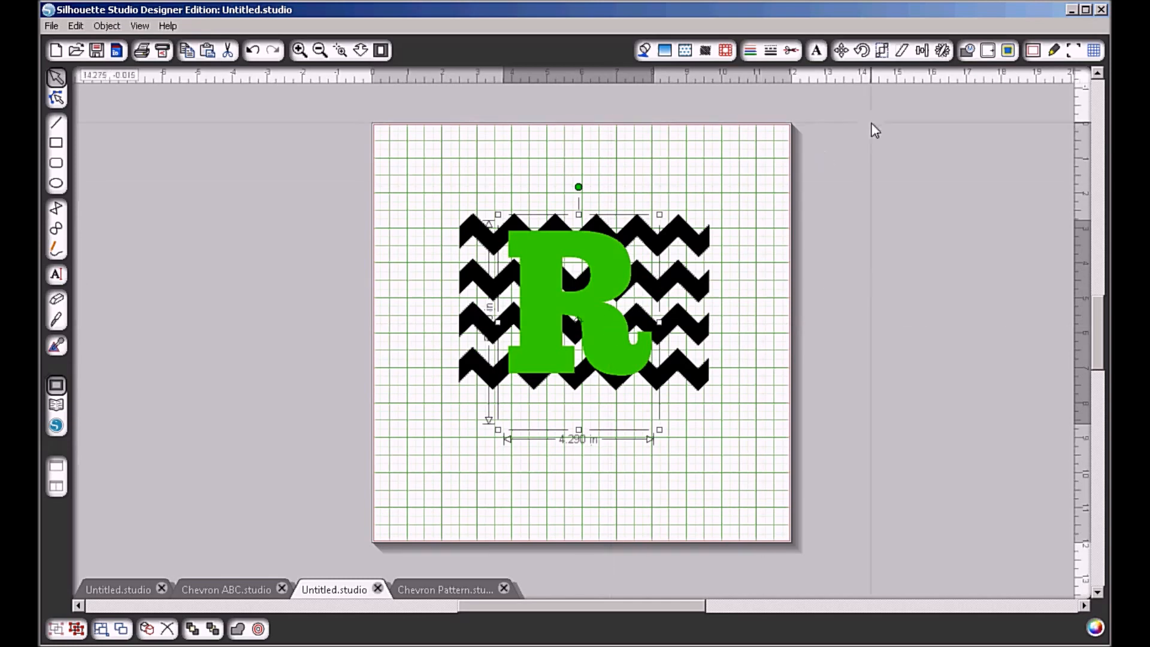
click(987, 51)
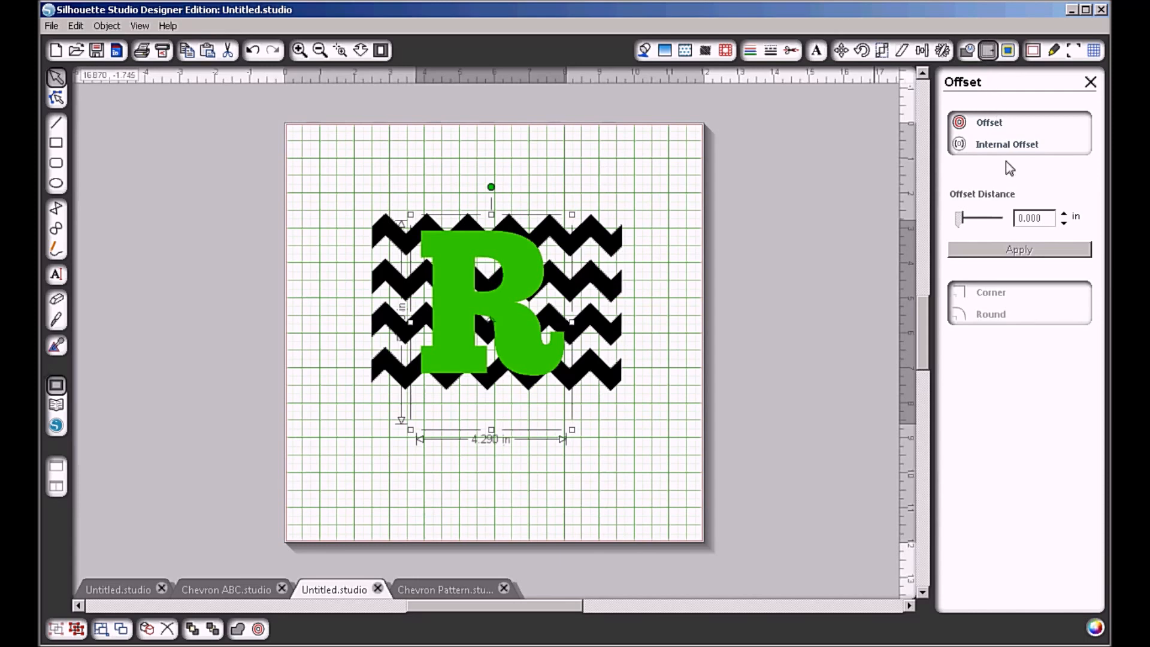
click(1006, 145)
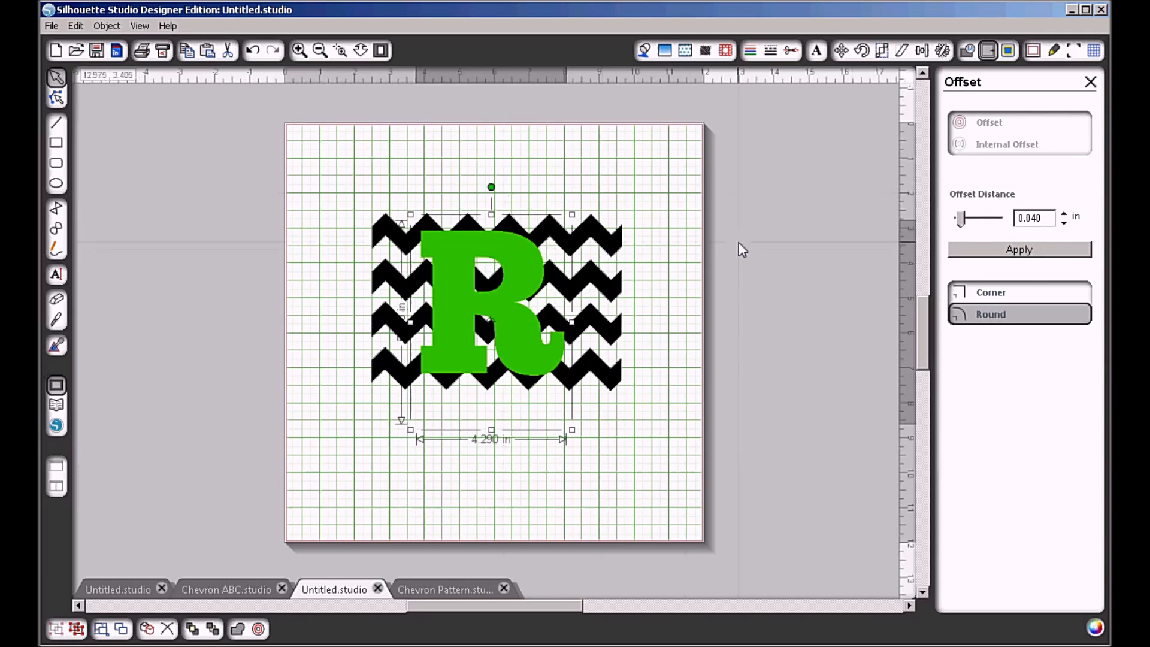
click(1037, 257)
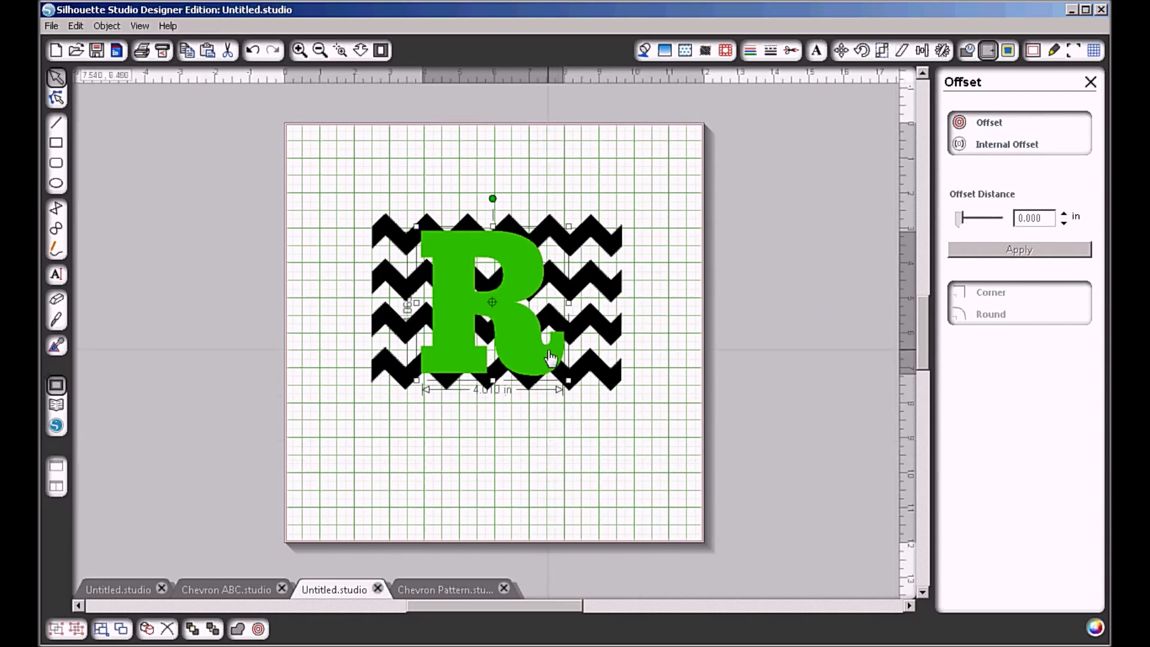
- Cut the original green letter R to the clipboard, leaving its inner offset outline over the chevrons
click(548, 447)
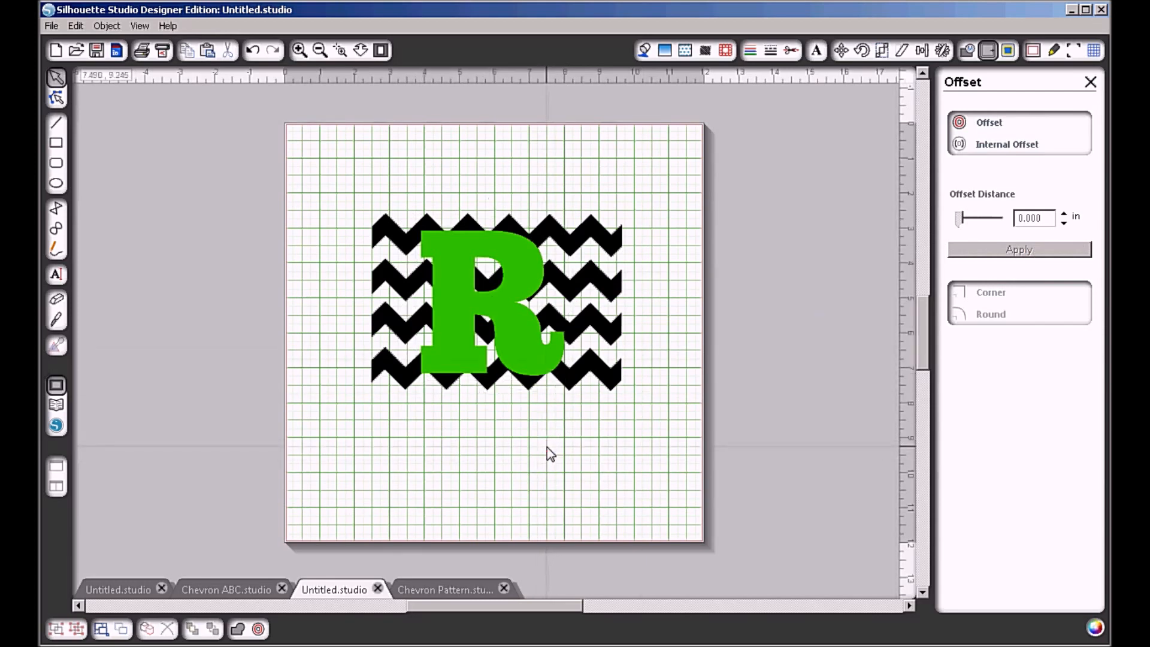
click(505, 319)
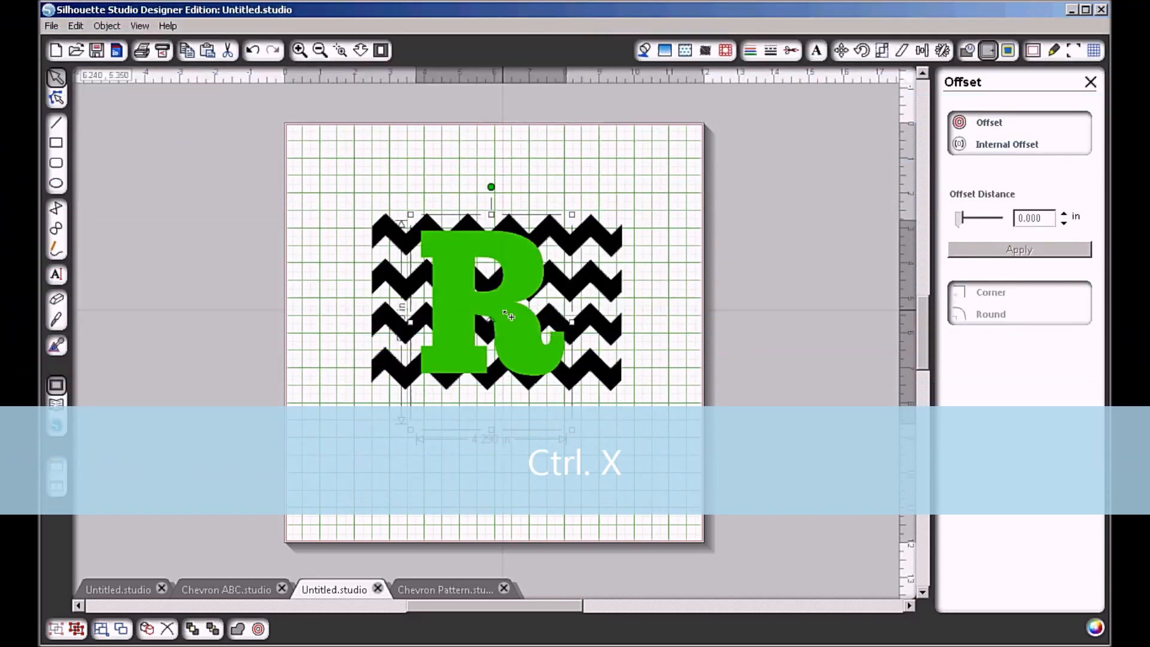
key(ctrl+x)
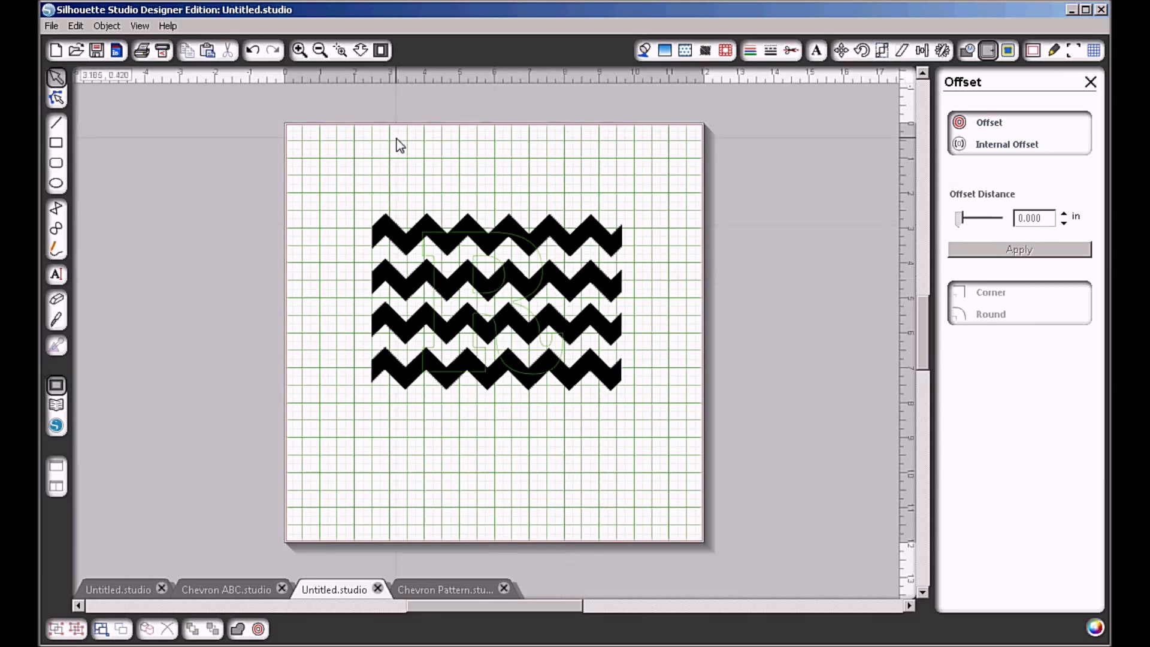
- Crop the black chevron stripes with the inner offset outline of the letter R
click(539, 257)
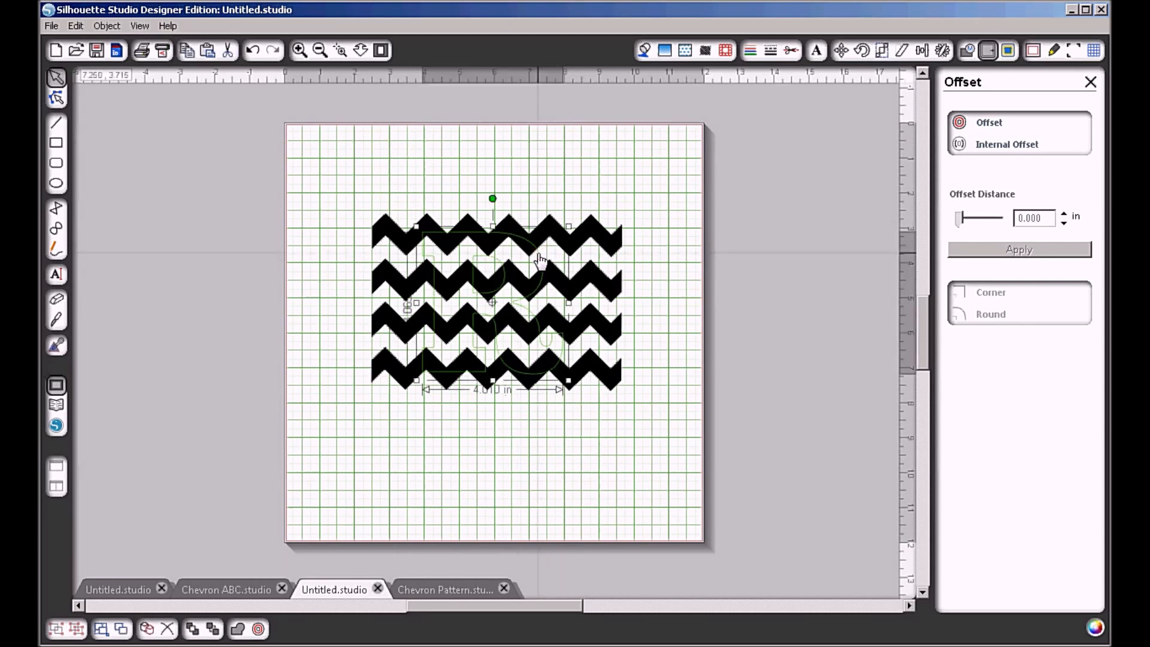
click(579, 247)
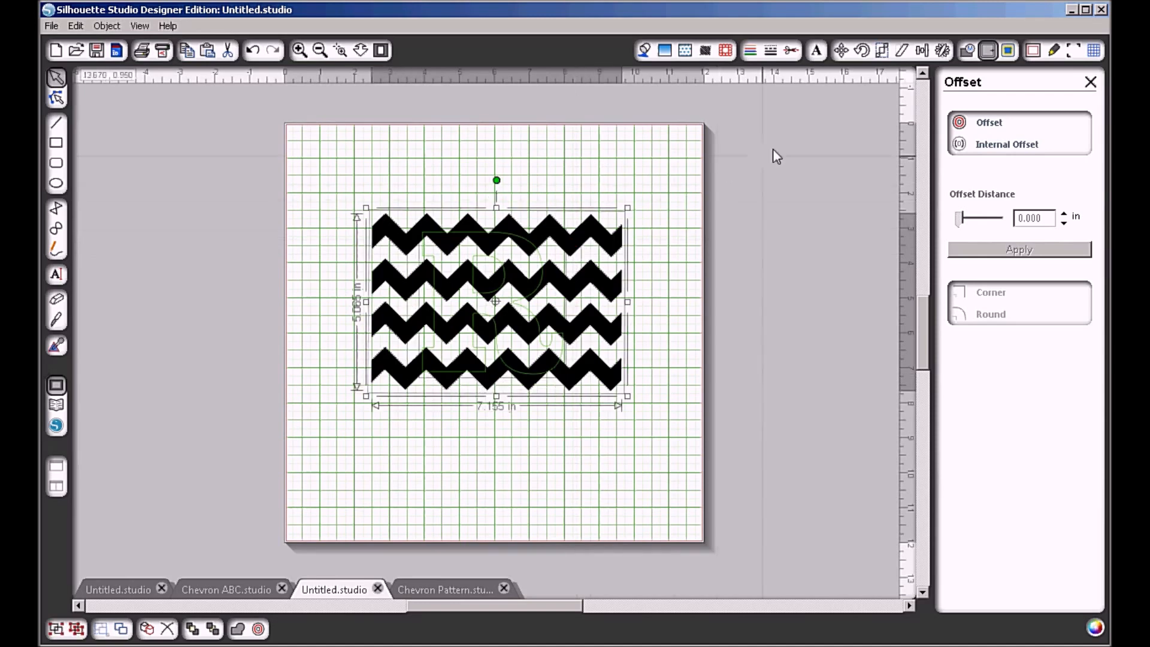
click(969, 52)
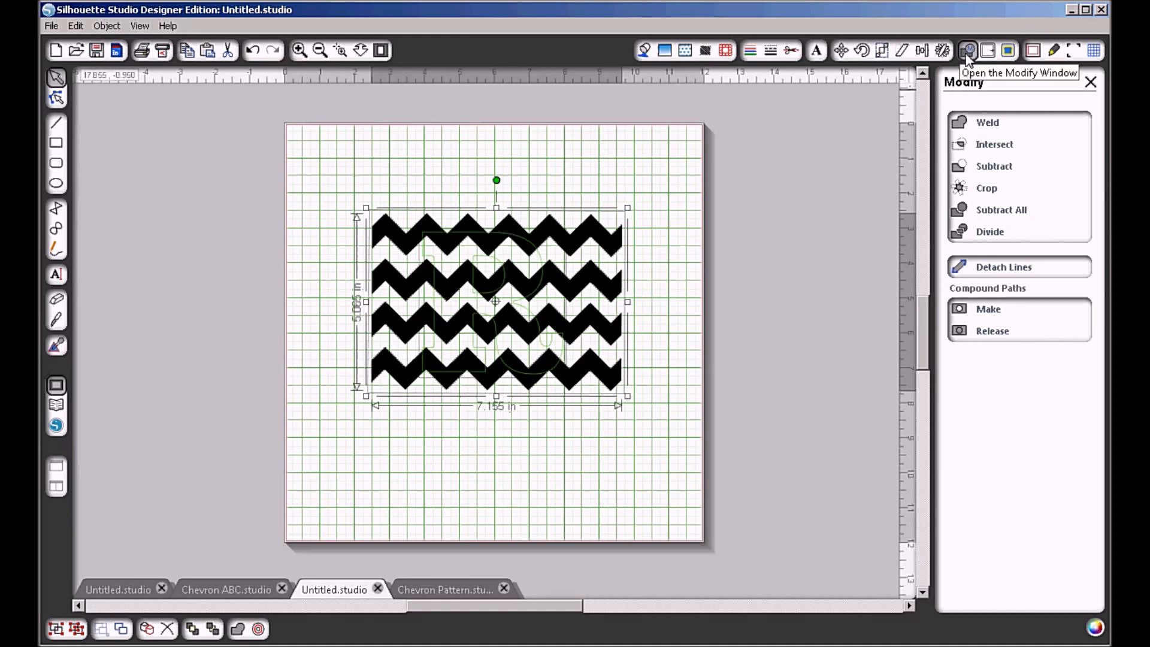
click(99, 27)
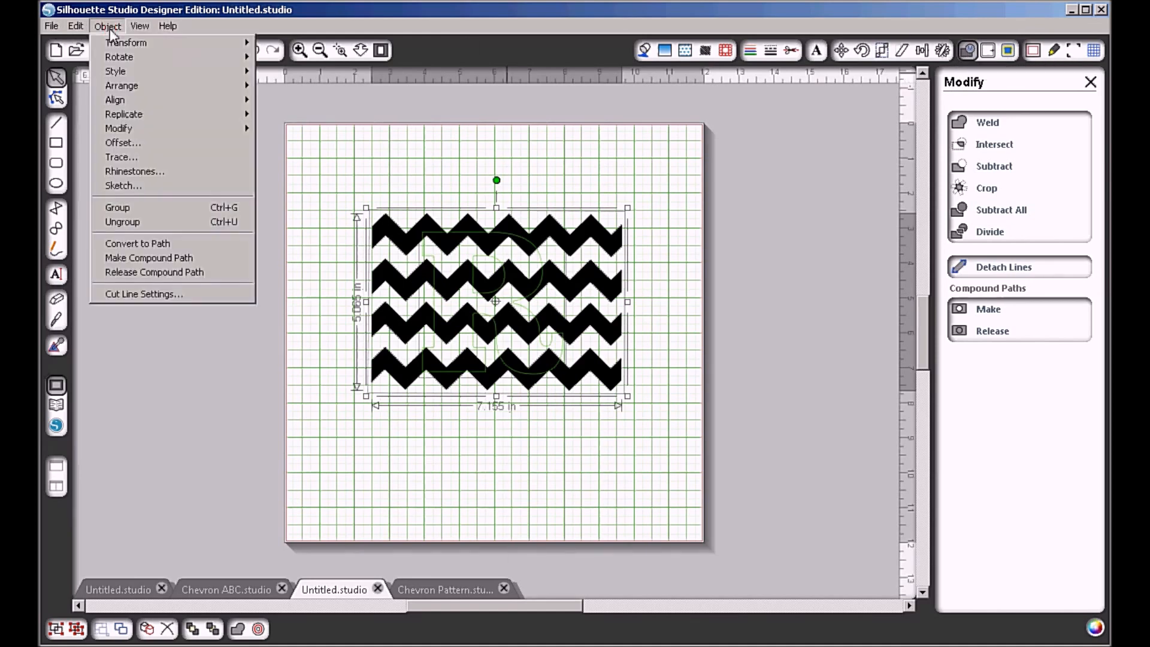
mouse_move(133, 130)
click(981, 190)
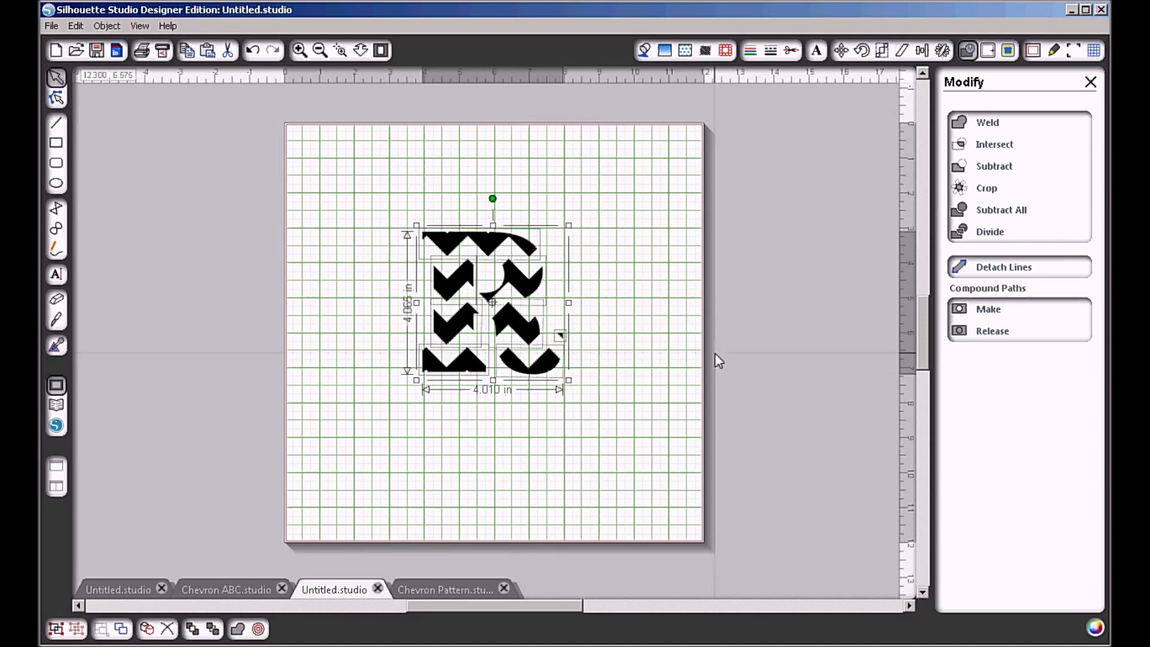
- Paste the cut letter R in front of the cropped chevrons and make a compound path from all the pieces
key(ctrl+f)
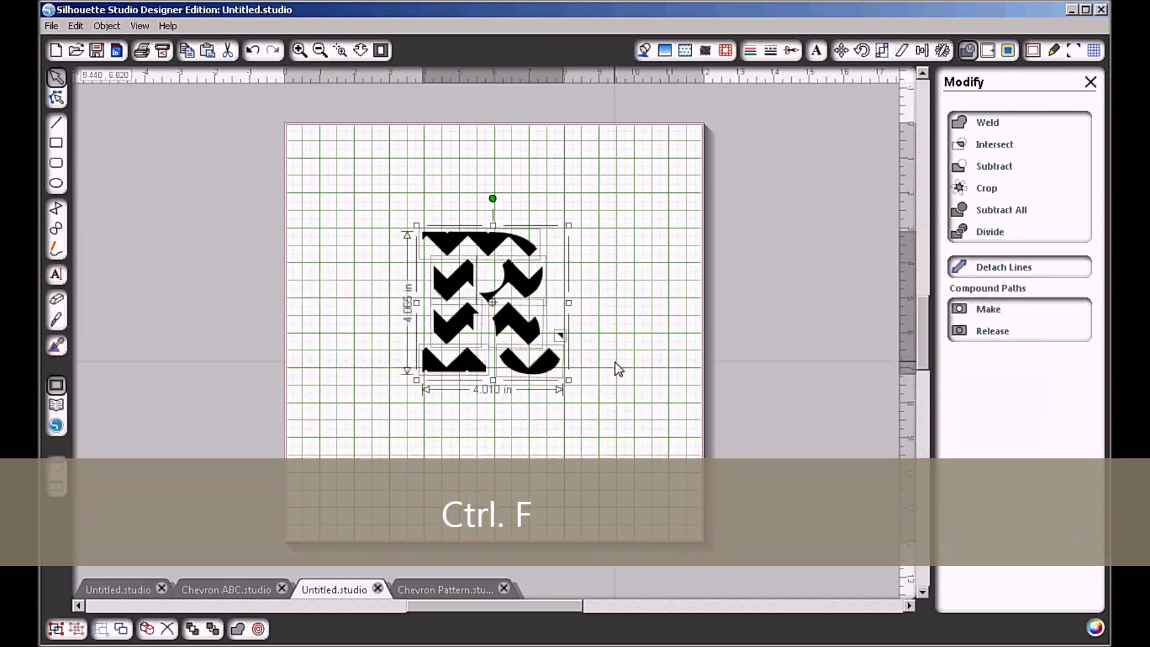
key(ctrl+f)
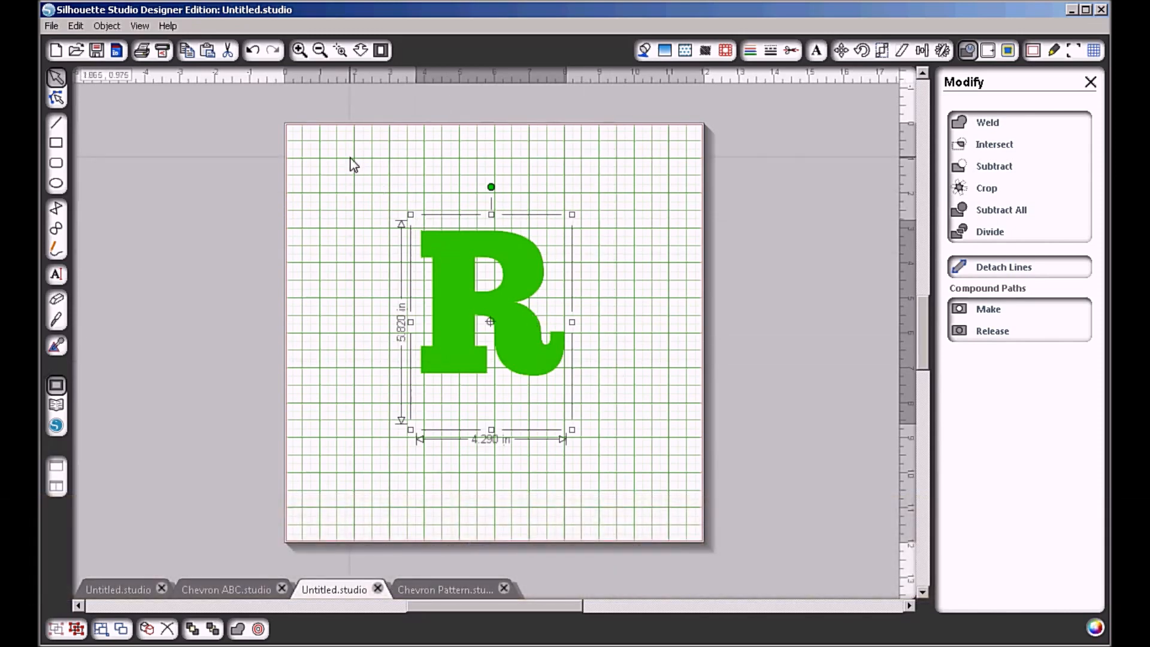
click(359, 196)
drag(360, 197, 654, 466)
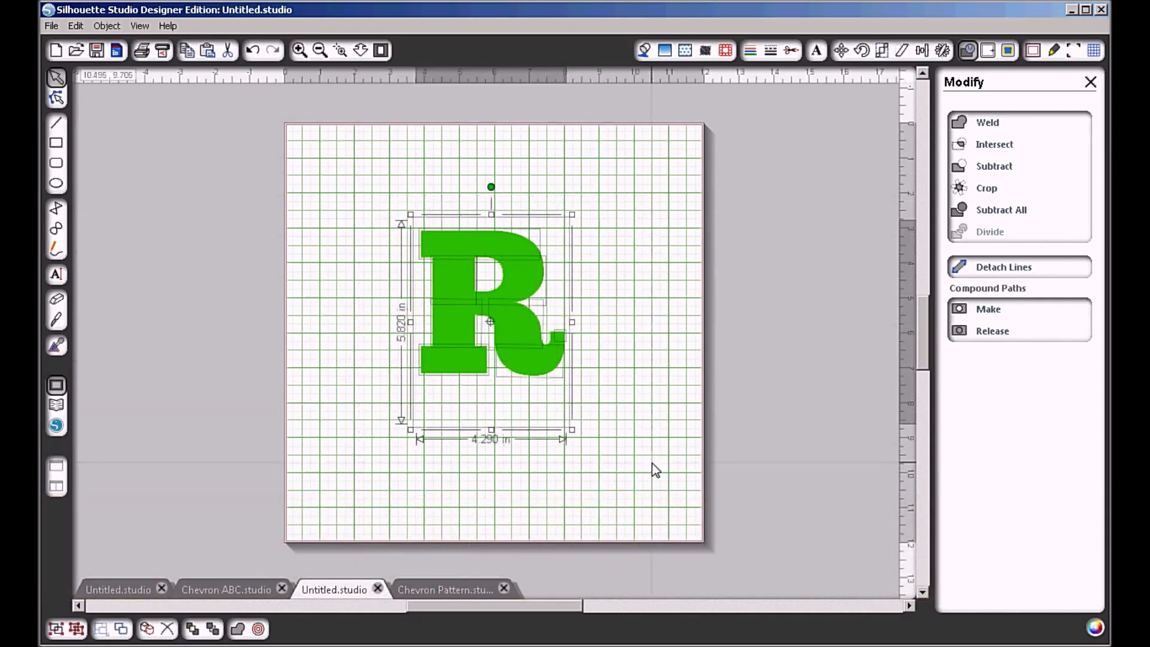
right_click(538, 364)
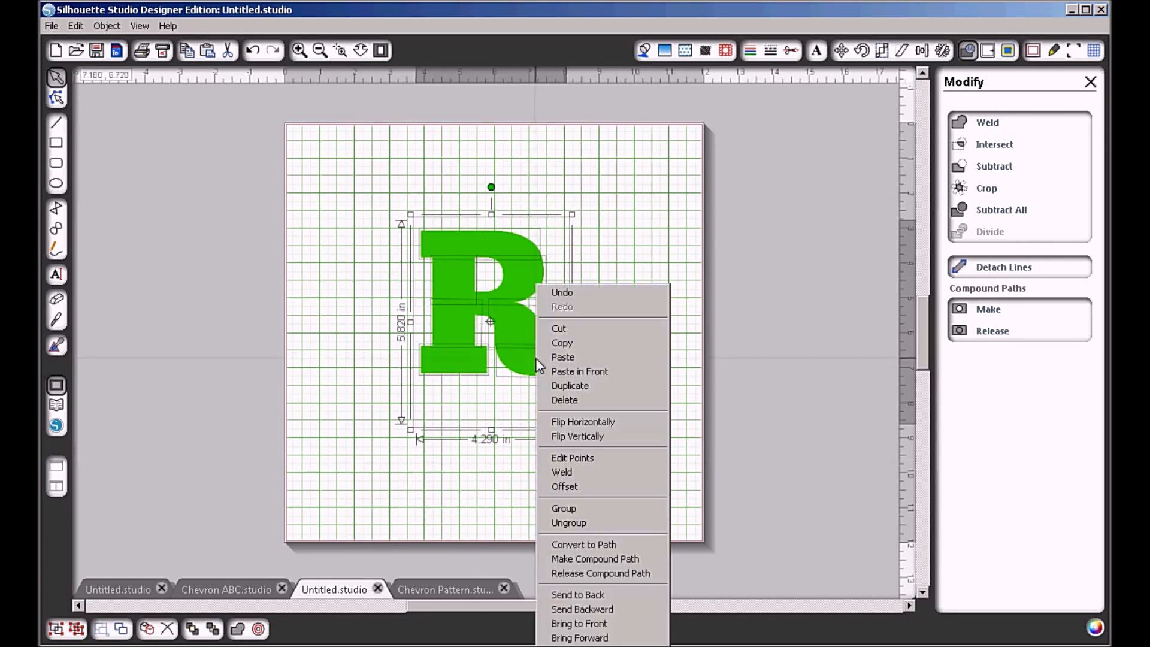
click(629, 559)
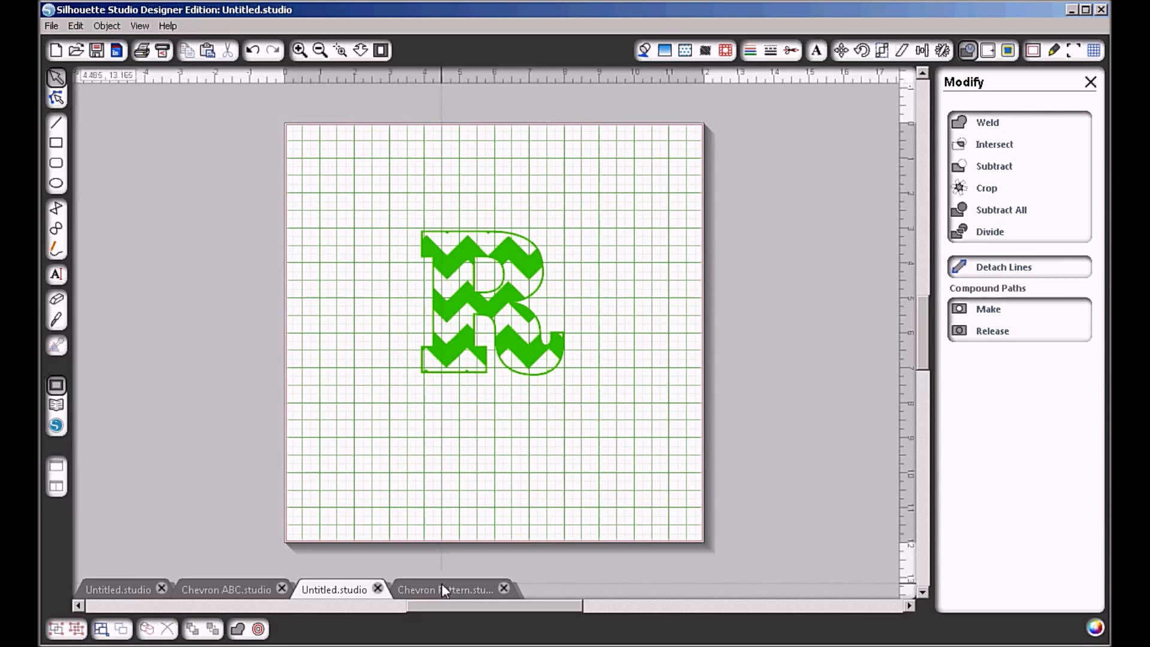
- Draw a rectangle about 6.16 by 5.61 in in the blank Untitled document and open the fill patterns
click(128, 590)
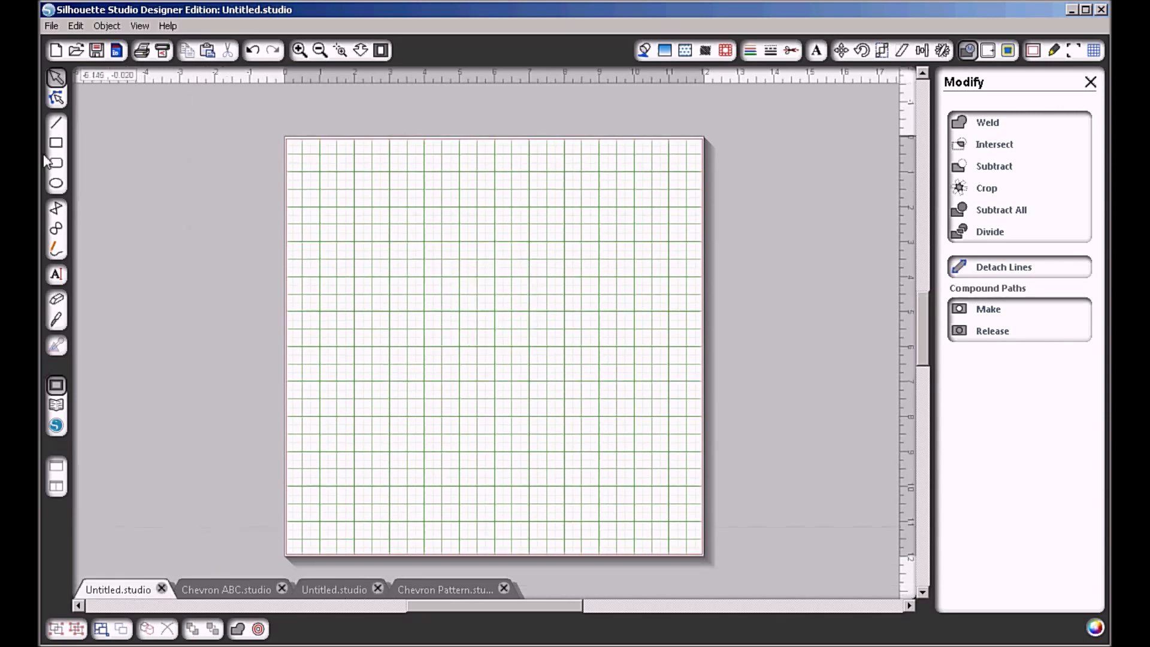
click(57, 144)
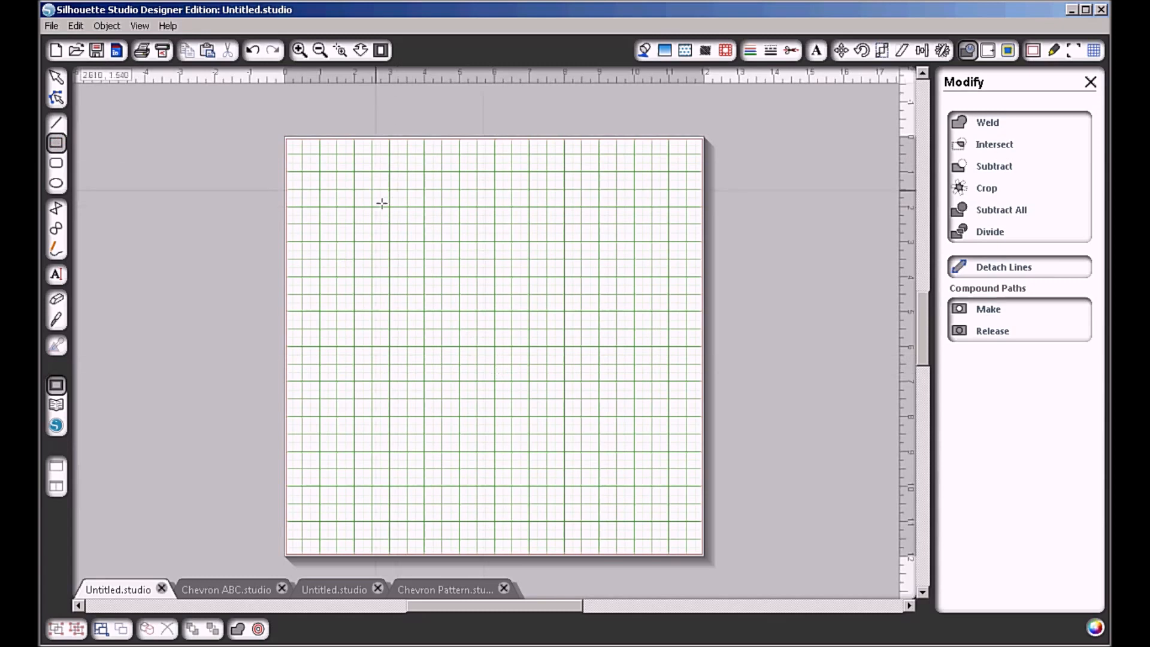
drag(393, 221, 609, 417)
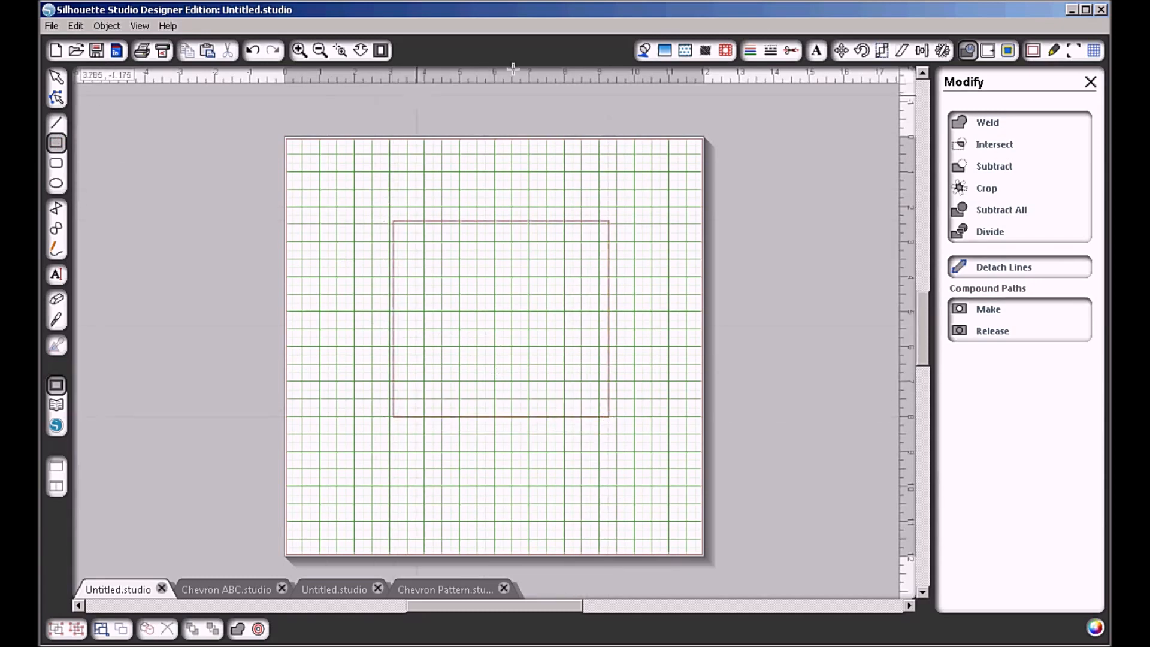
click(684, 48)
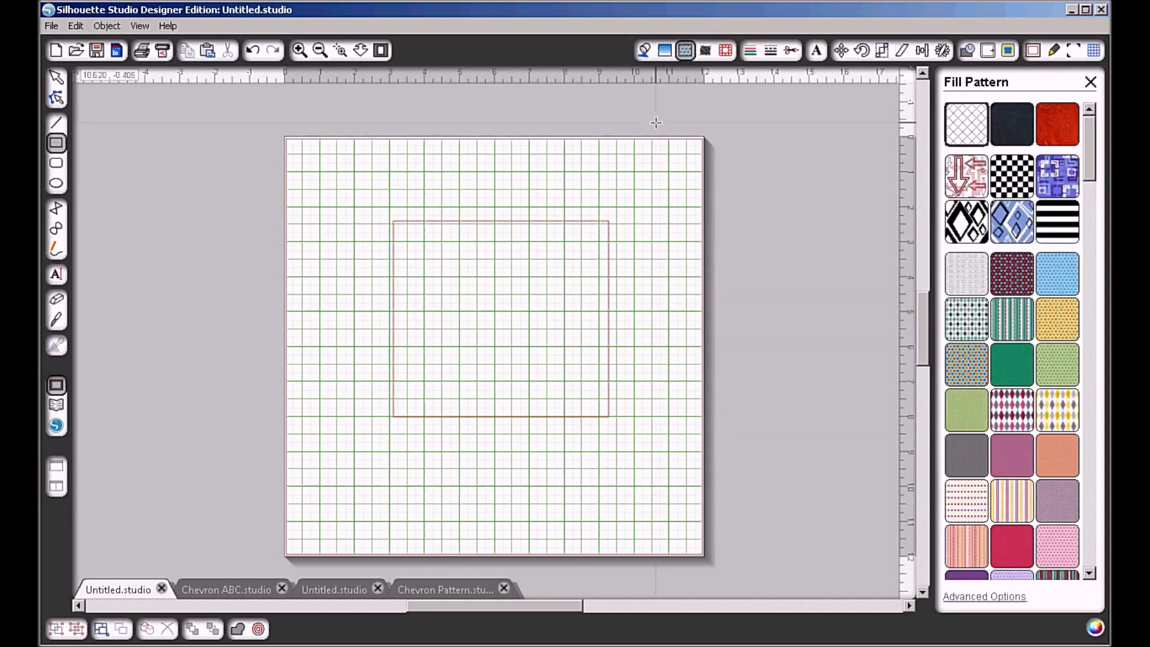
drag(1083, 143, 1107, 539)
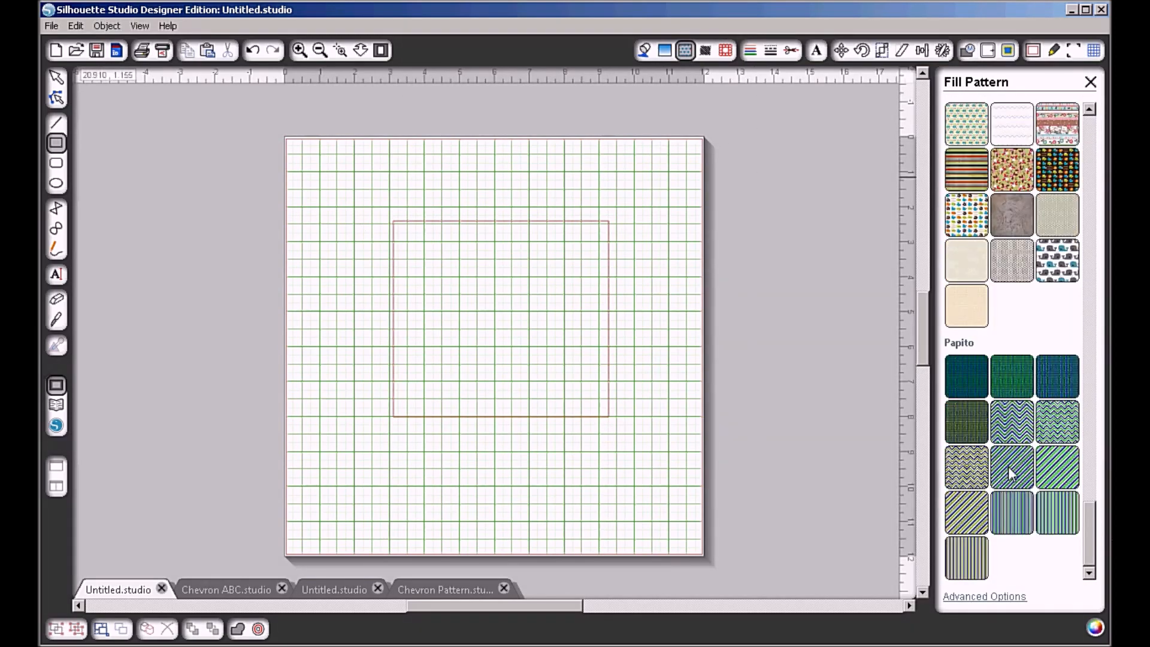
click(981, 517)
click(592, 225)
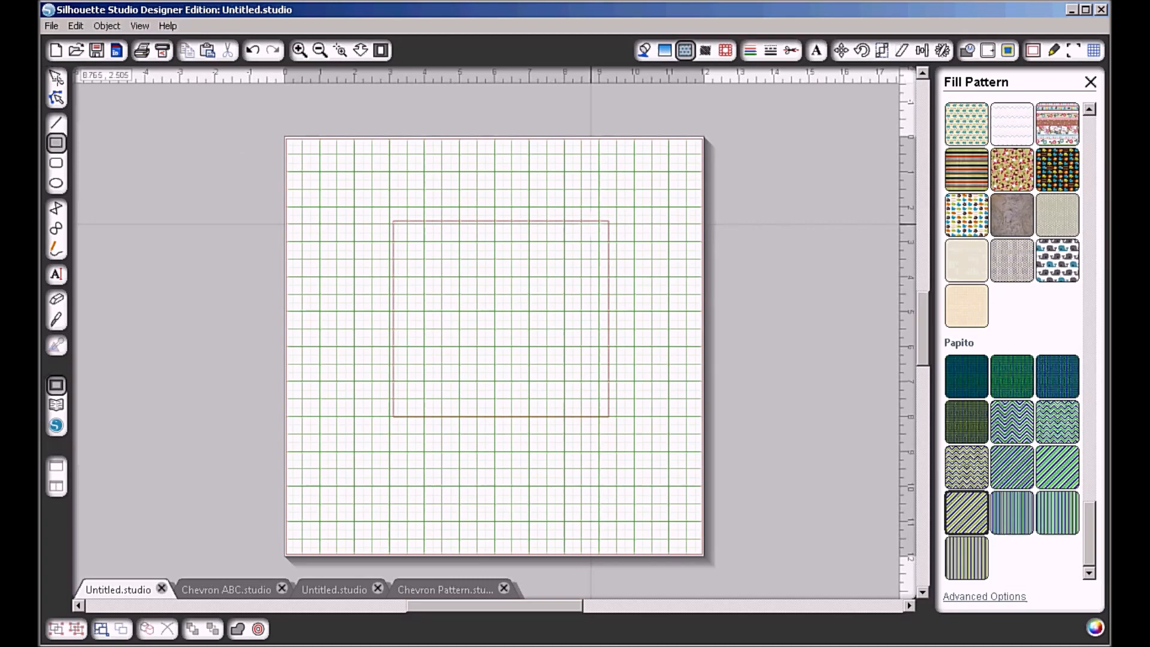
click(57, 78)
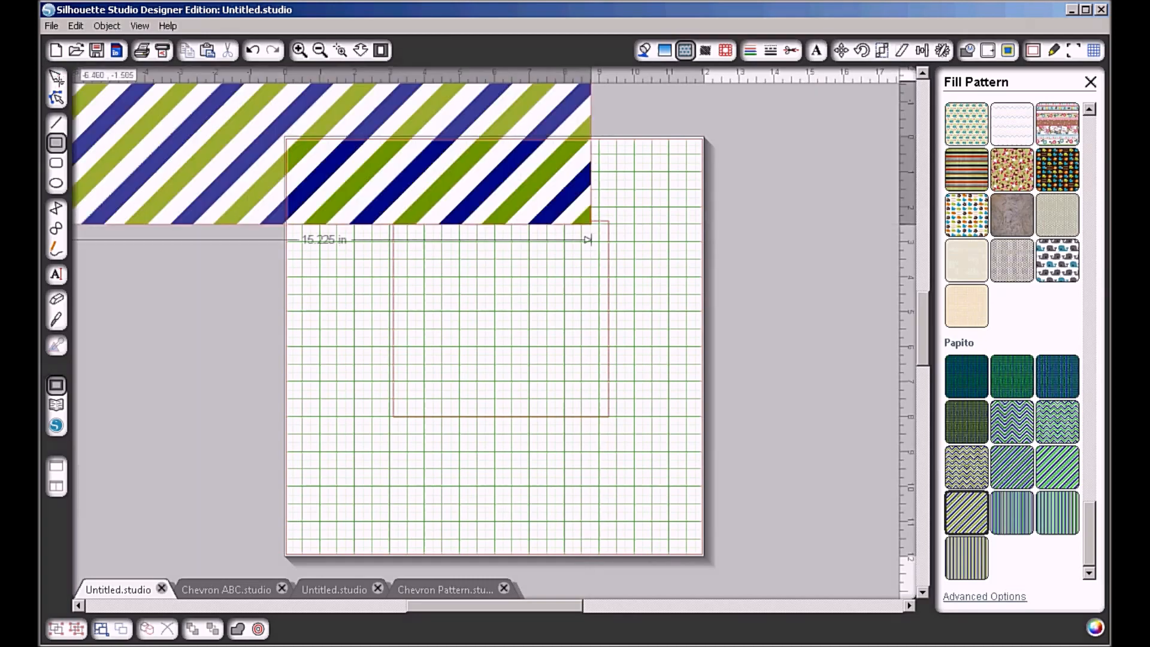
drag(526, 204, 687, 397)
key(Delete)
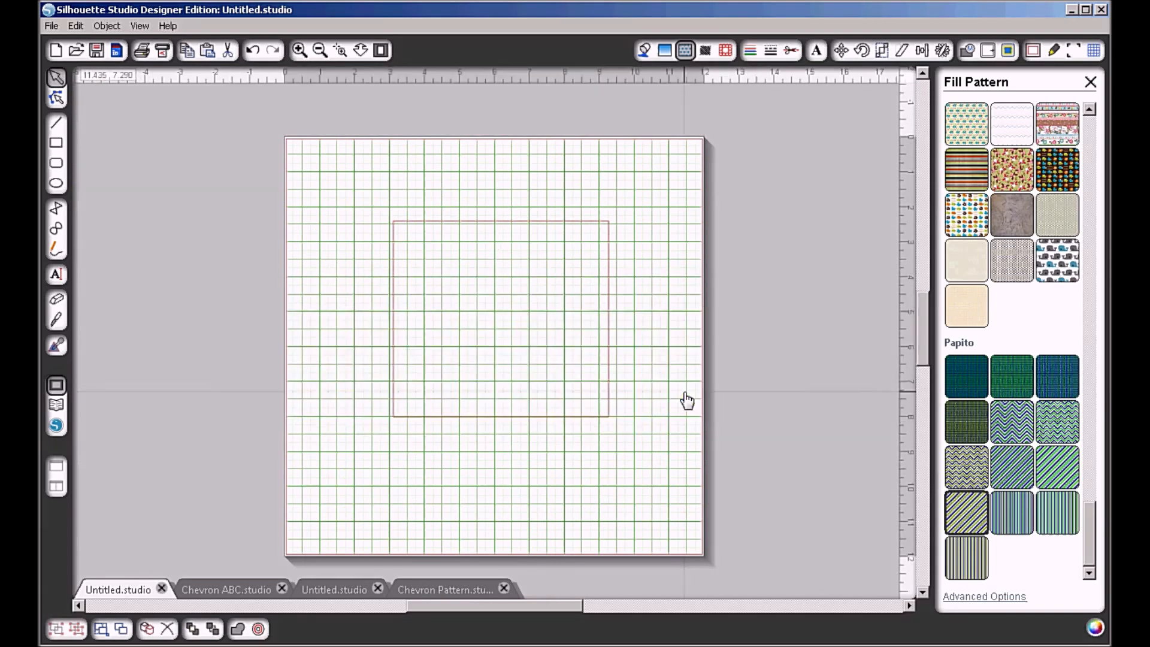
- Fill the rectangle with the navy and green diagonal stripe pattern from the Papito set
click(554, 226)
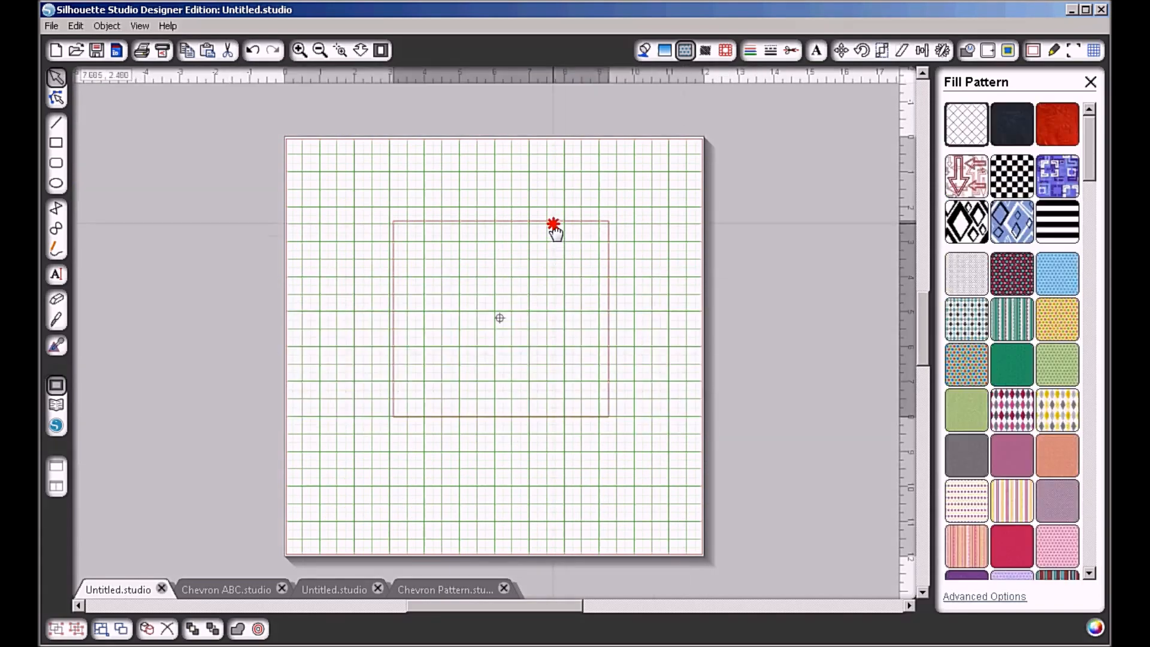
drag(1093, 154, 1096, 566)
click(963, 508)
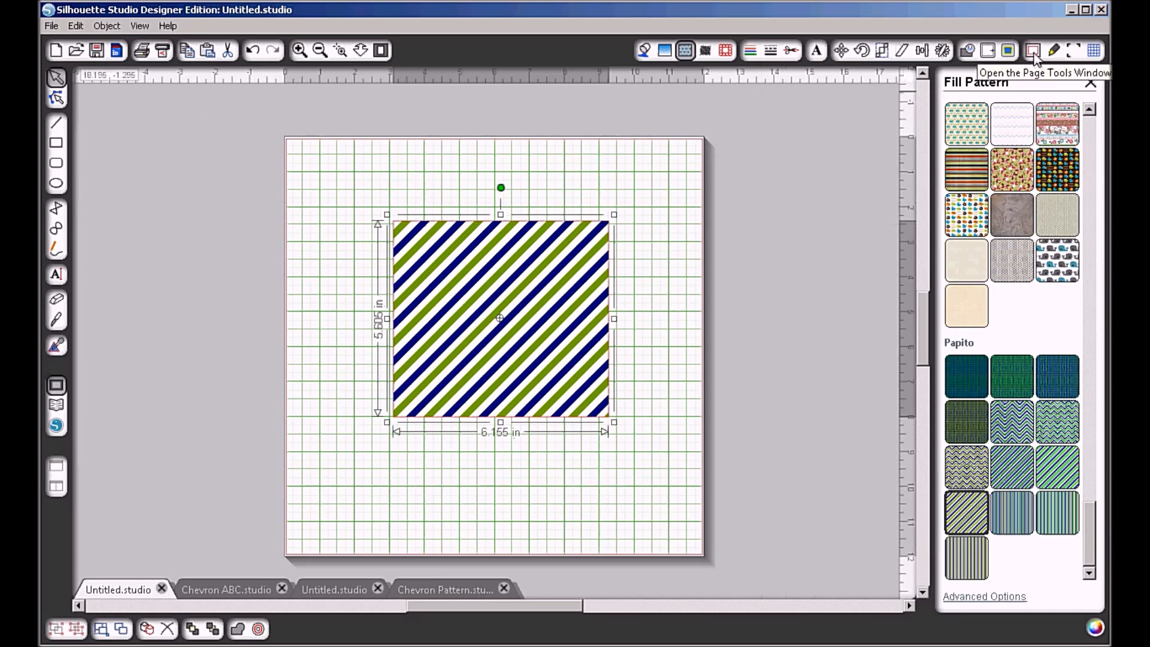
- Set a trace area about 7.22 by 6.76 in around the striped rectangle and turn off the High Pass Filter
click(1014, 55)
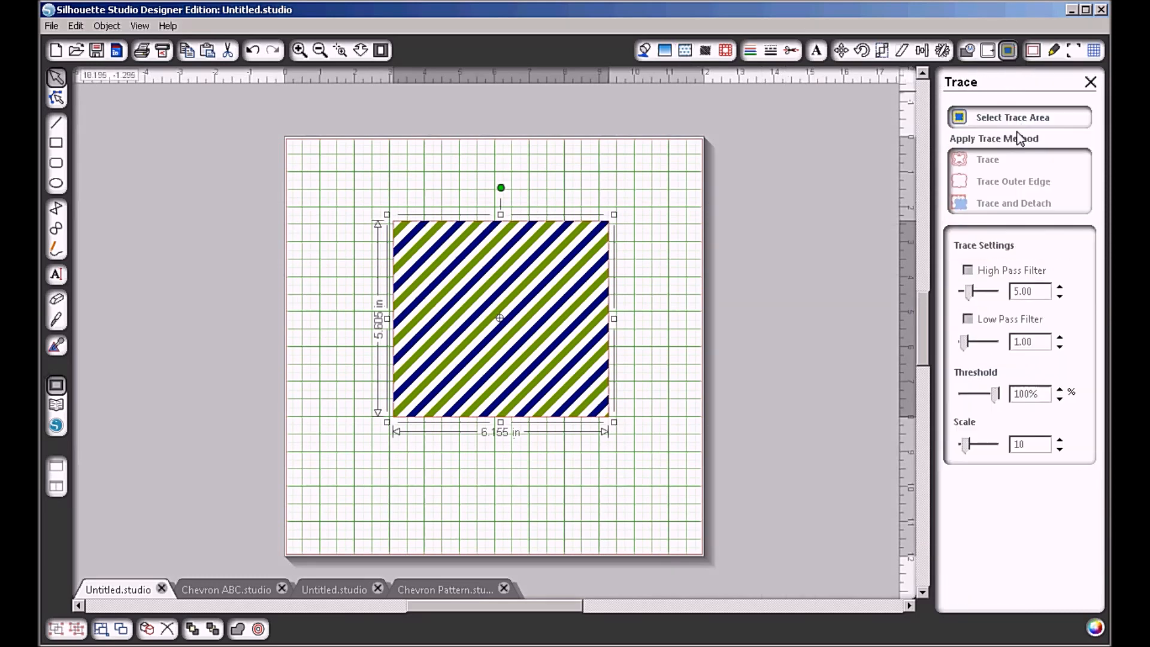
click(1019, 120)
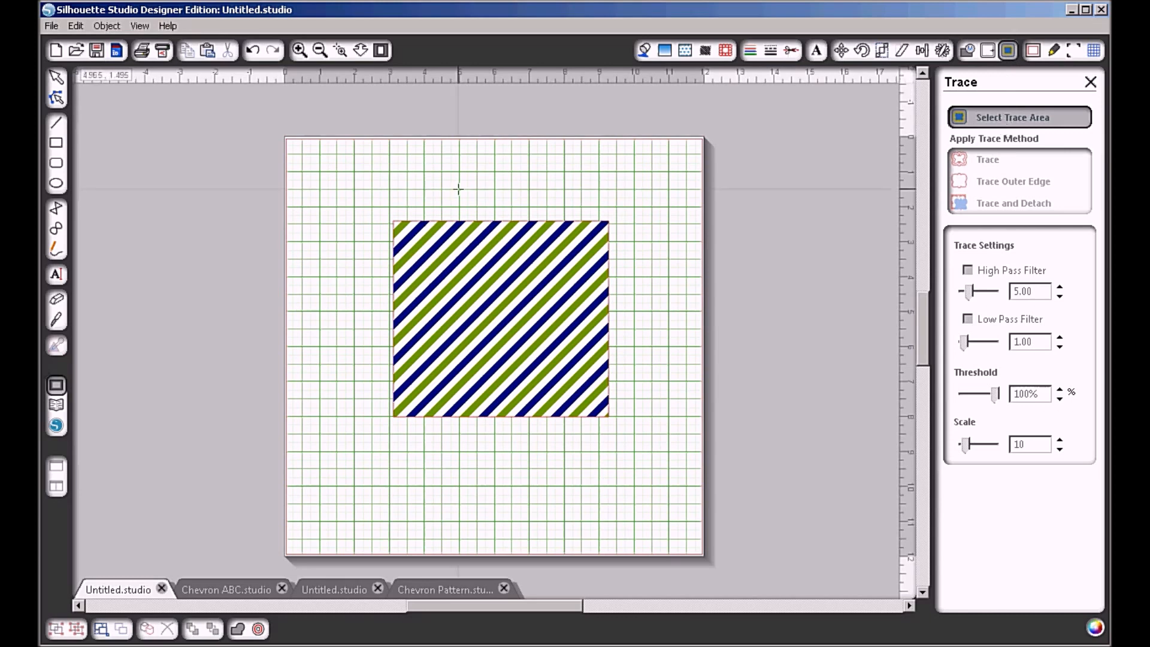
drag(378, 206, 633, 449)
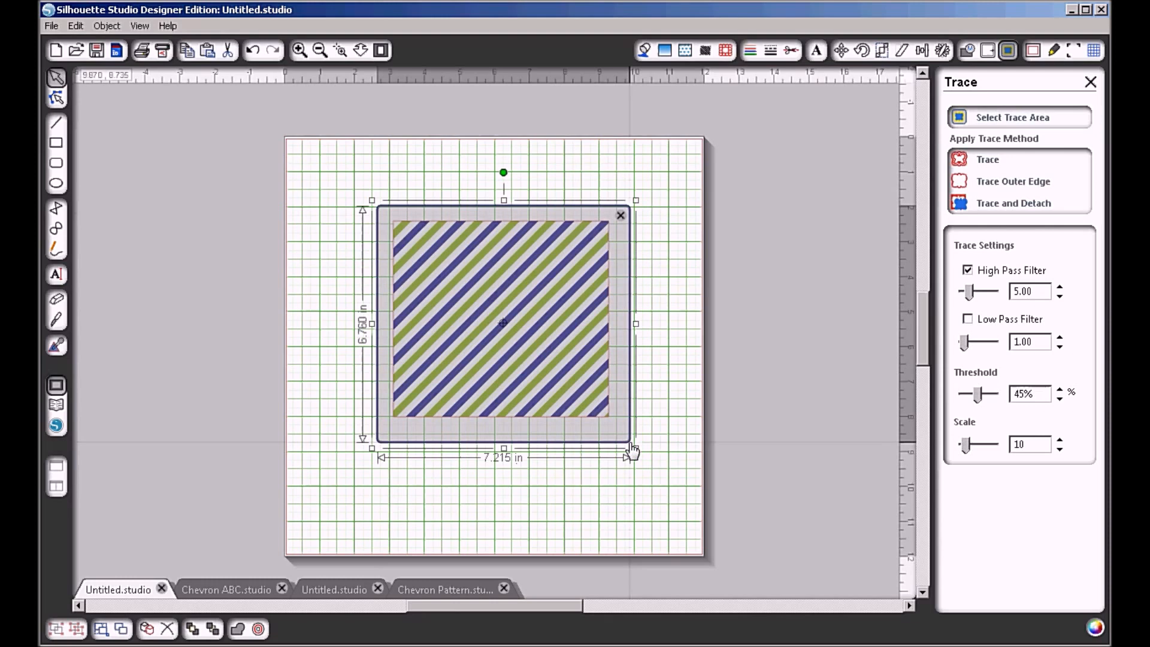
click(990, 278)
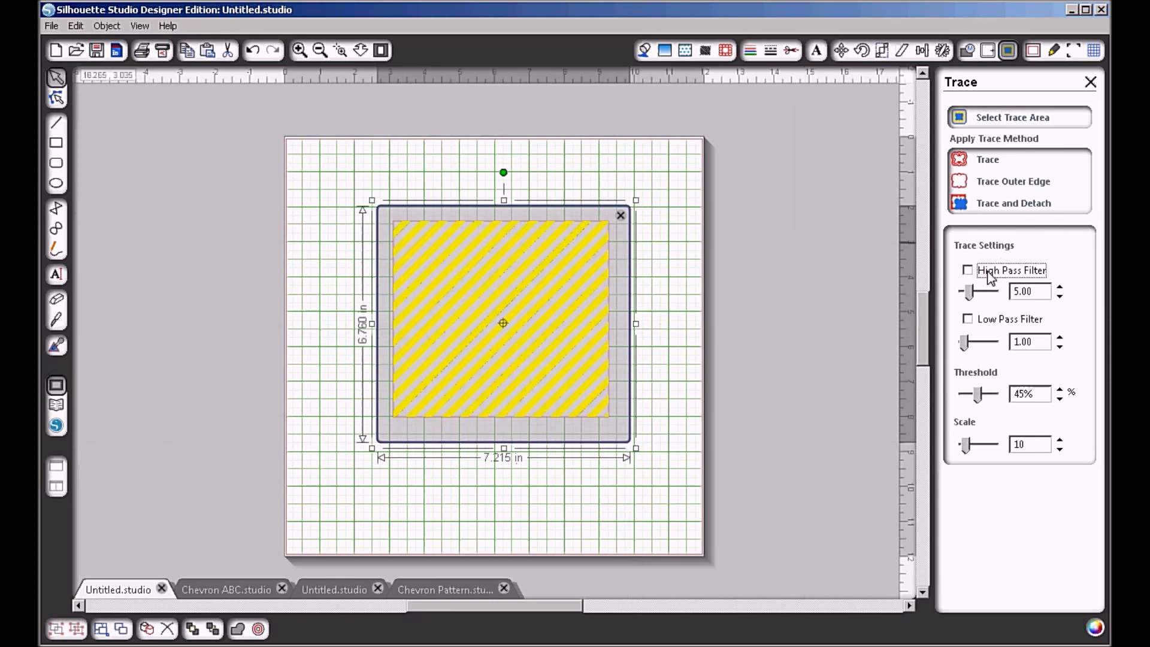
- Set the trace threshold for the striped rectangle to 92%
click(1060, 389)
click(1060, 390)
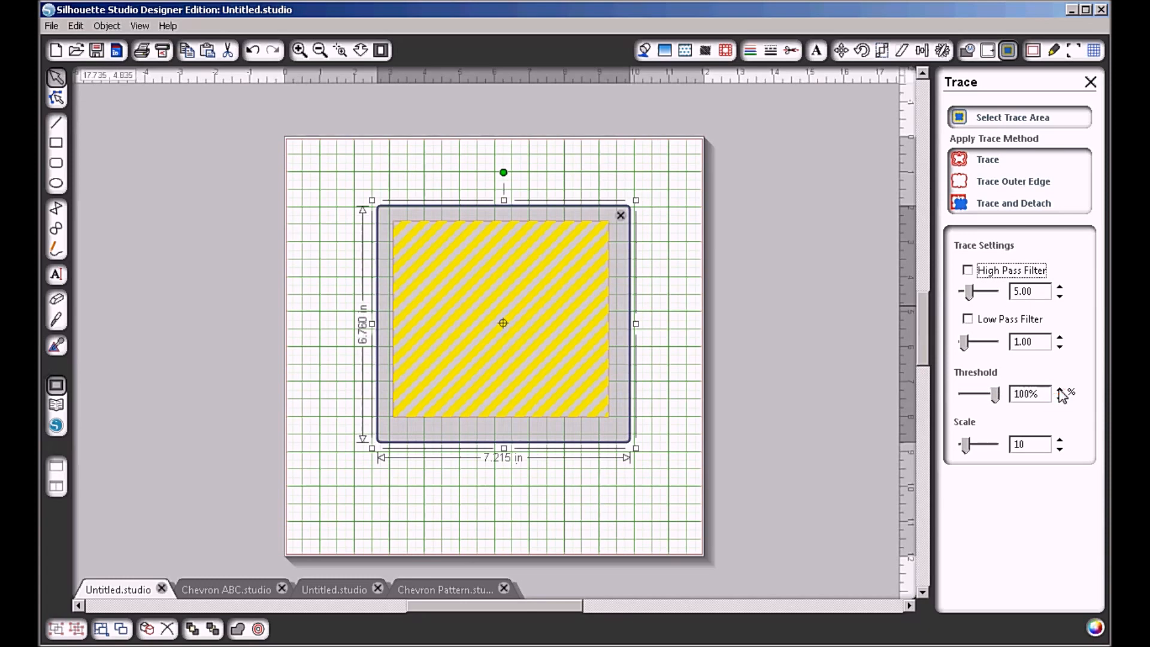
click(1060, 398)
click(1059, 398)
click(1060, 398)
click(1059, 399)
click(300, 51)
scroll(513, 344, up, 3)
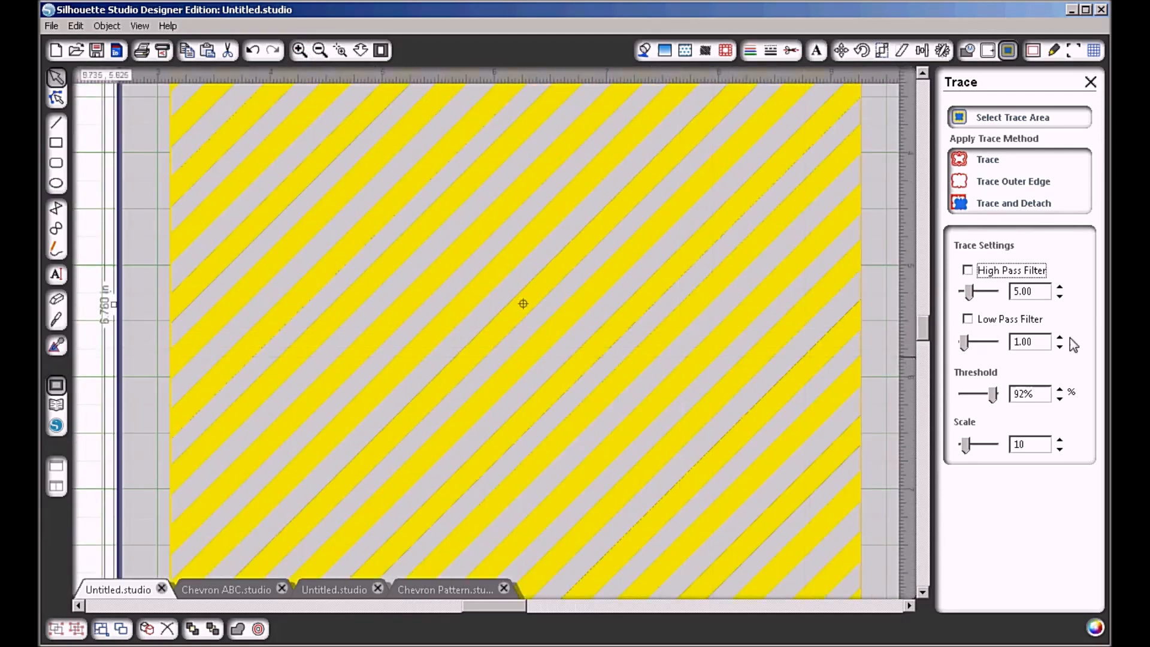
- Compare the stripe trace preview at a 100% threshold and return the threshold to 92%
click(1060, 390)
click(1060, 390)
click(1059, 390)
click(1060, 390)
click(1060, 389)
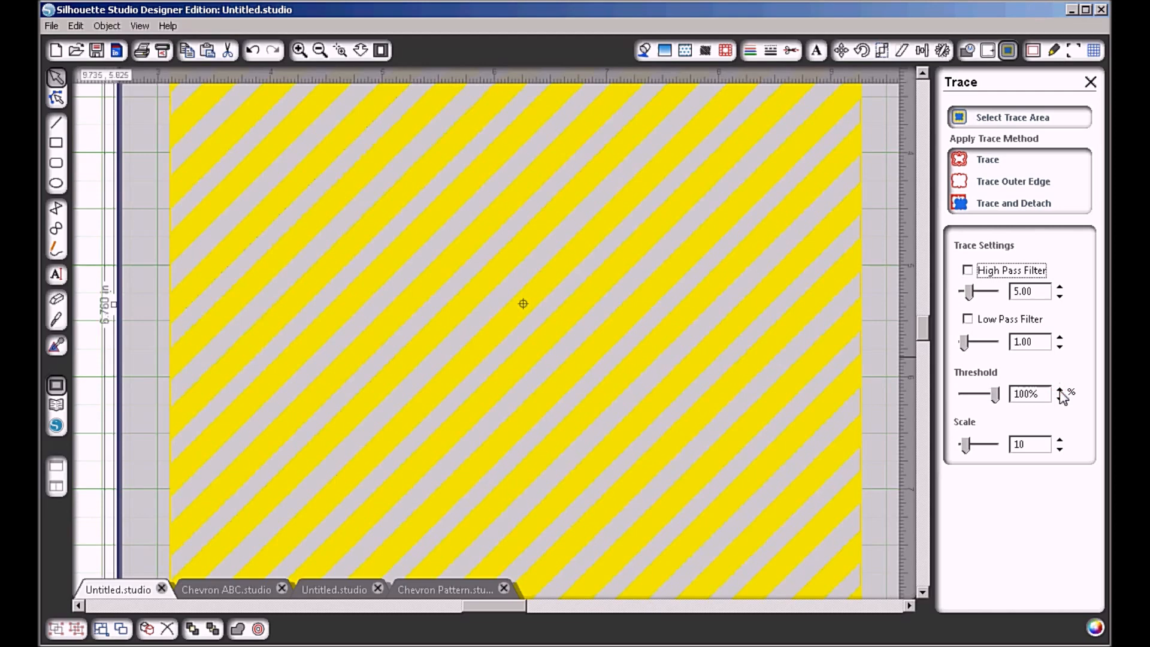
click(1060, 398)
click(1060, 398)
click(1060, 397)
click(1060, 398)
click(1060, 398)
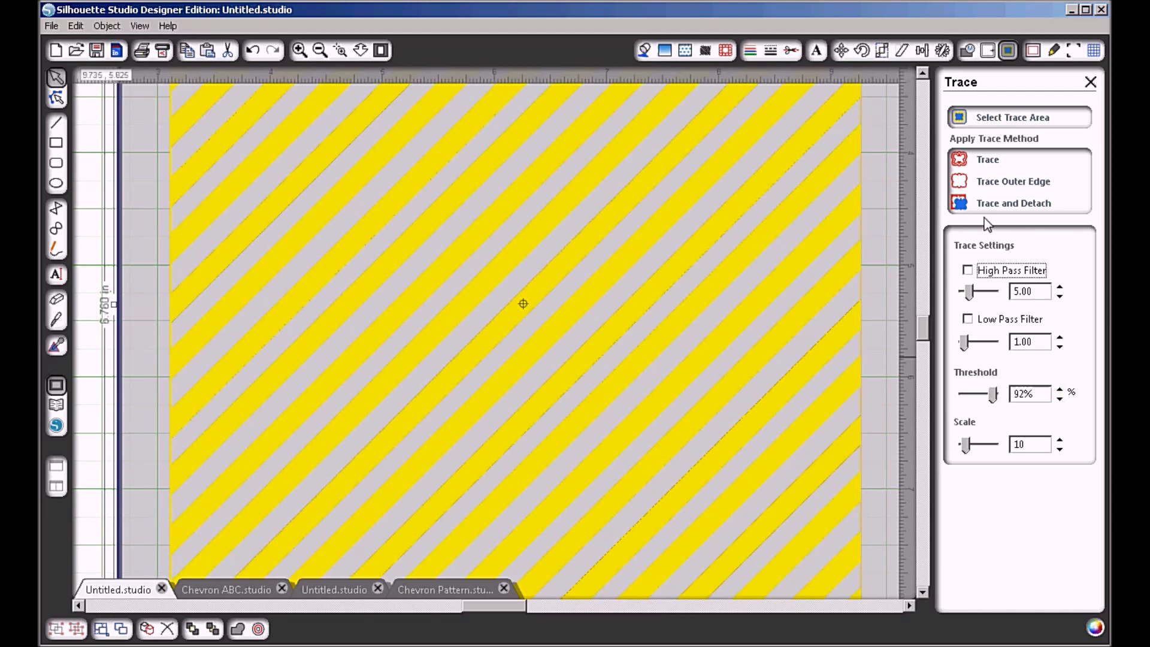
- Trace the navy and green stripes, move the patterned rectangle off the traced lines and delete it
click(988, 162)
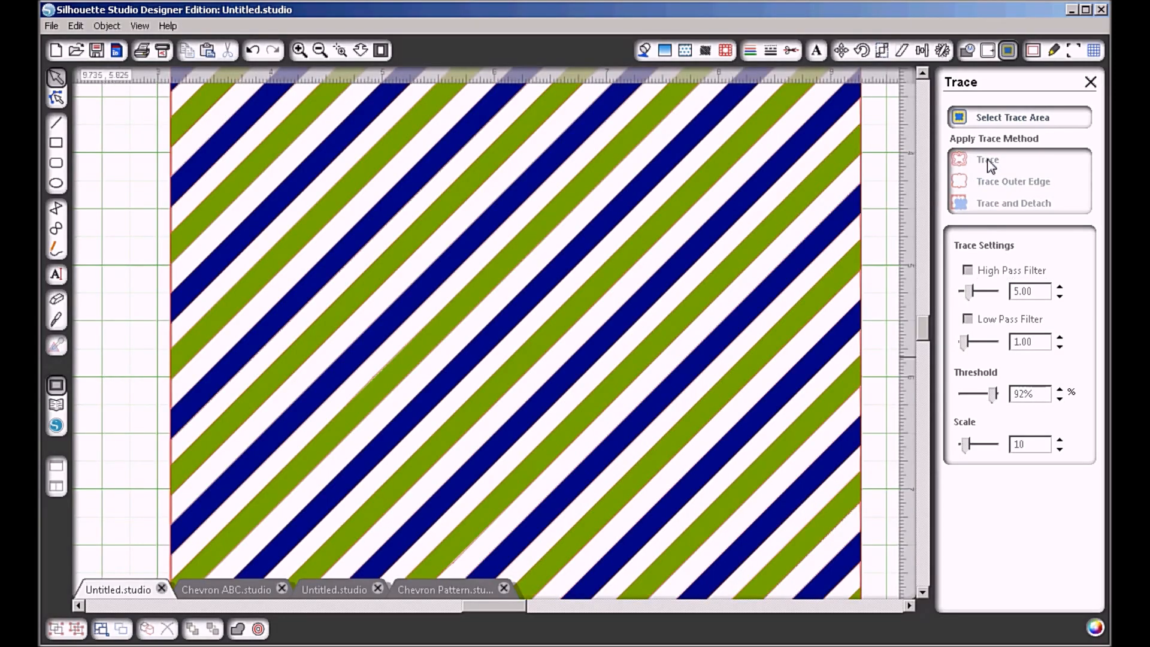
drag(662, 275, 198, 287)
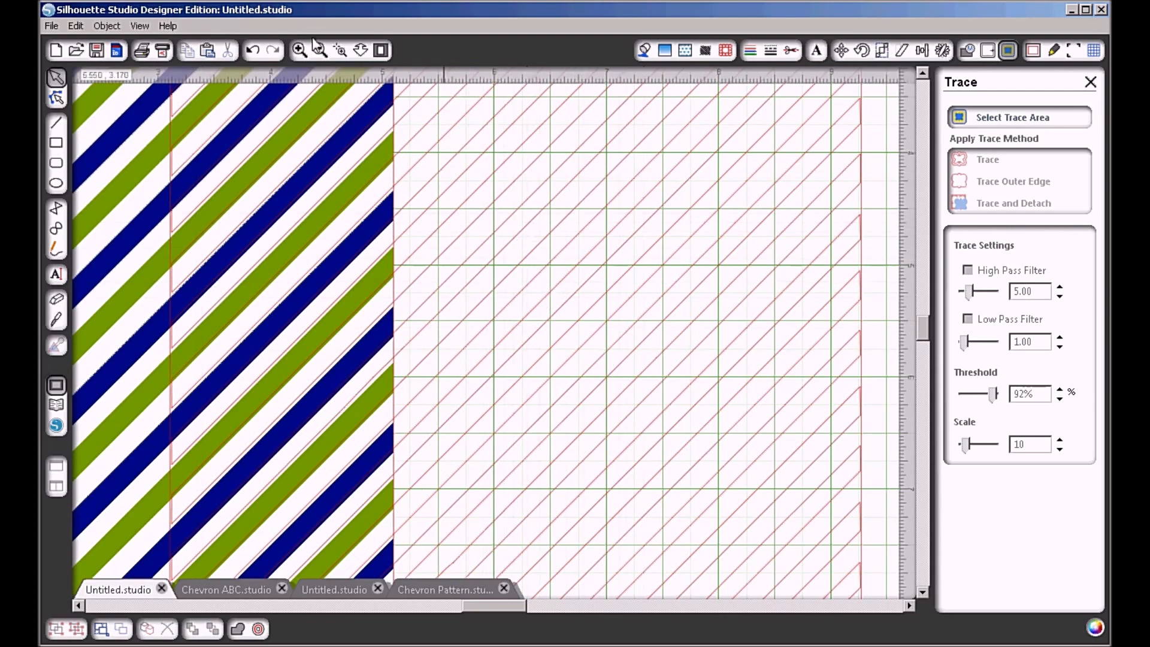
click(320, 51)
click(320, 50)
click(251, 315)
key(Delete)
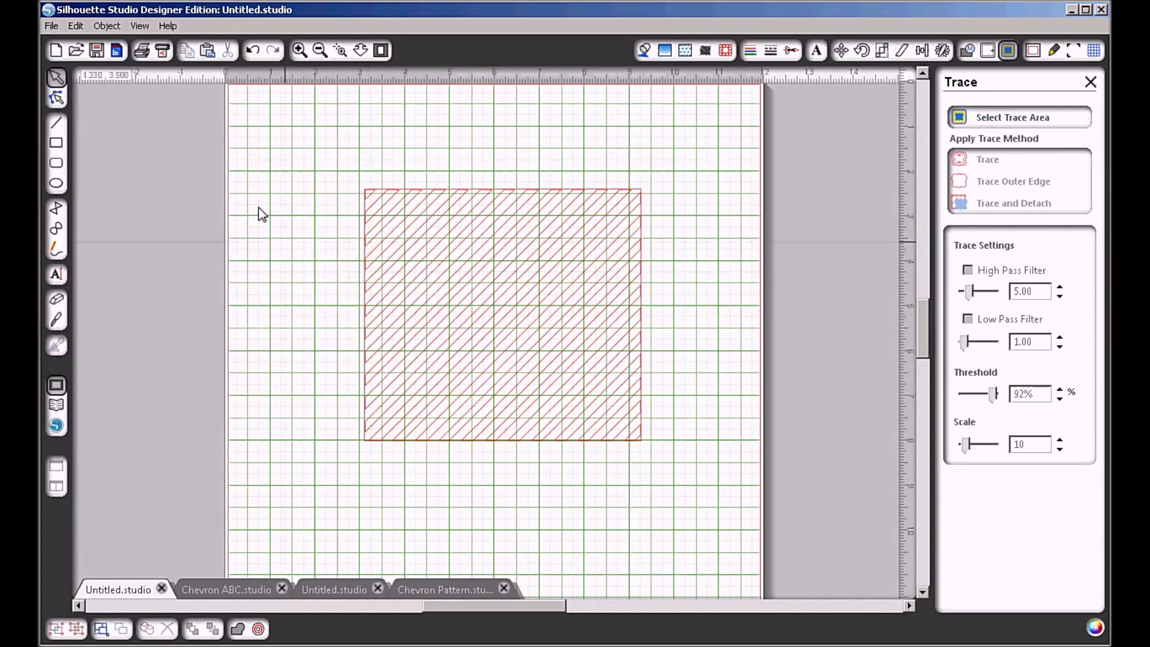
- Add the letter A on top of the traced stripes and fill it with red
click(56, 275)
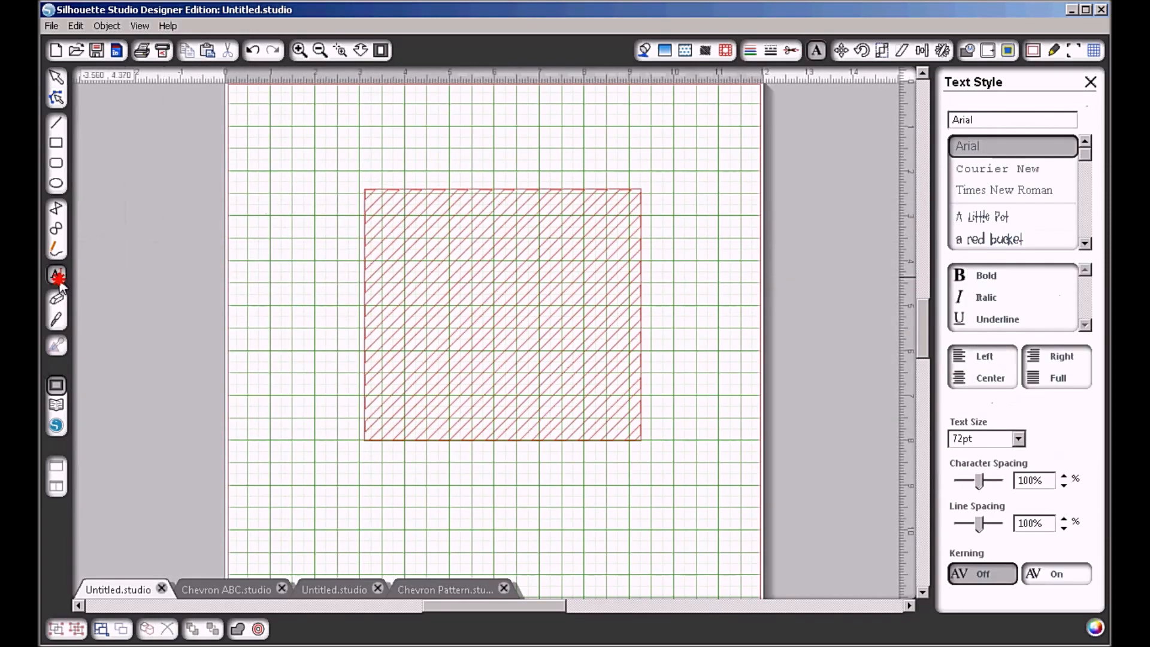
click(472, 323)
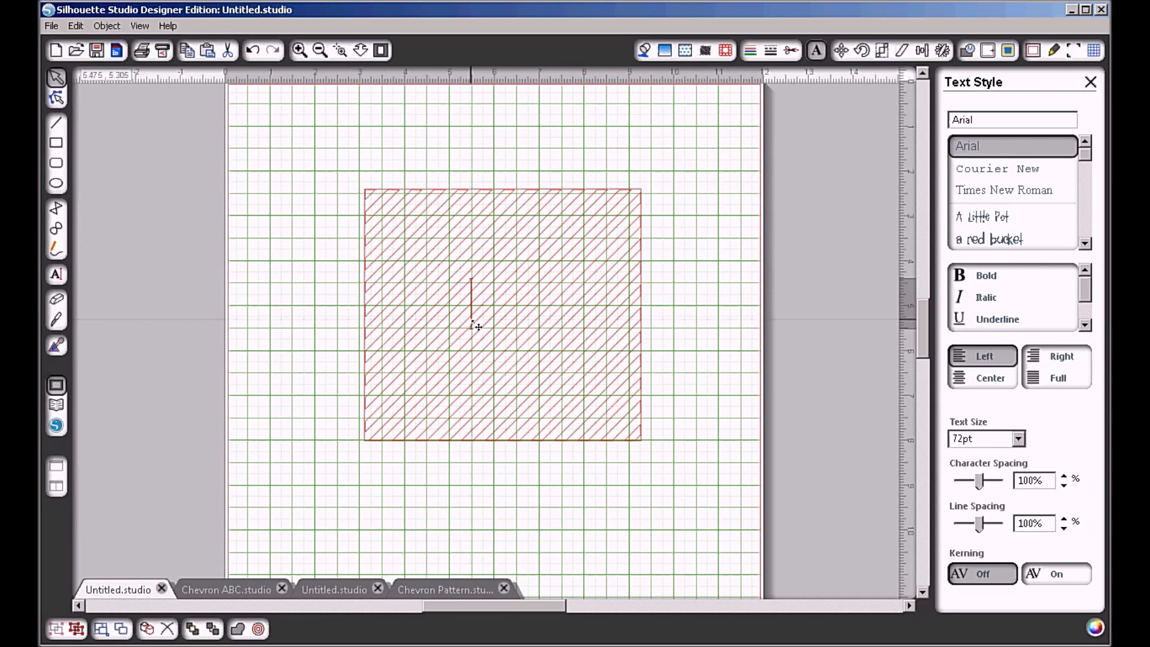
text(A)
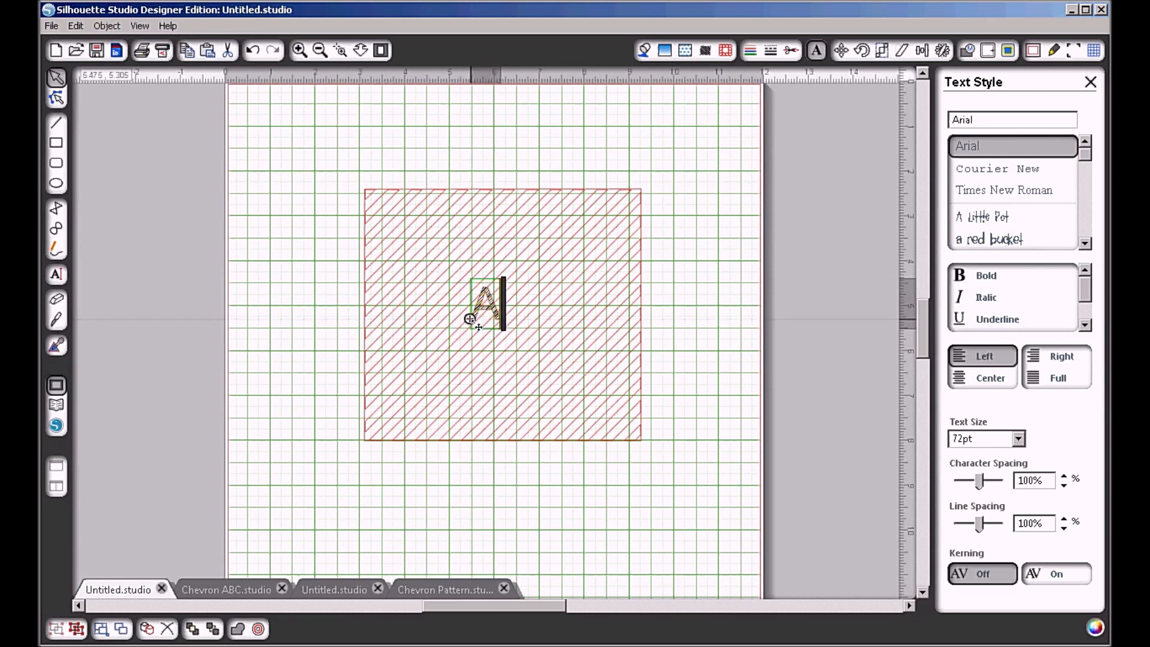
key(ctrl+a)
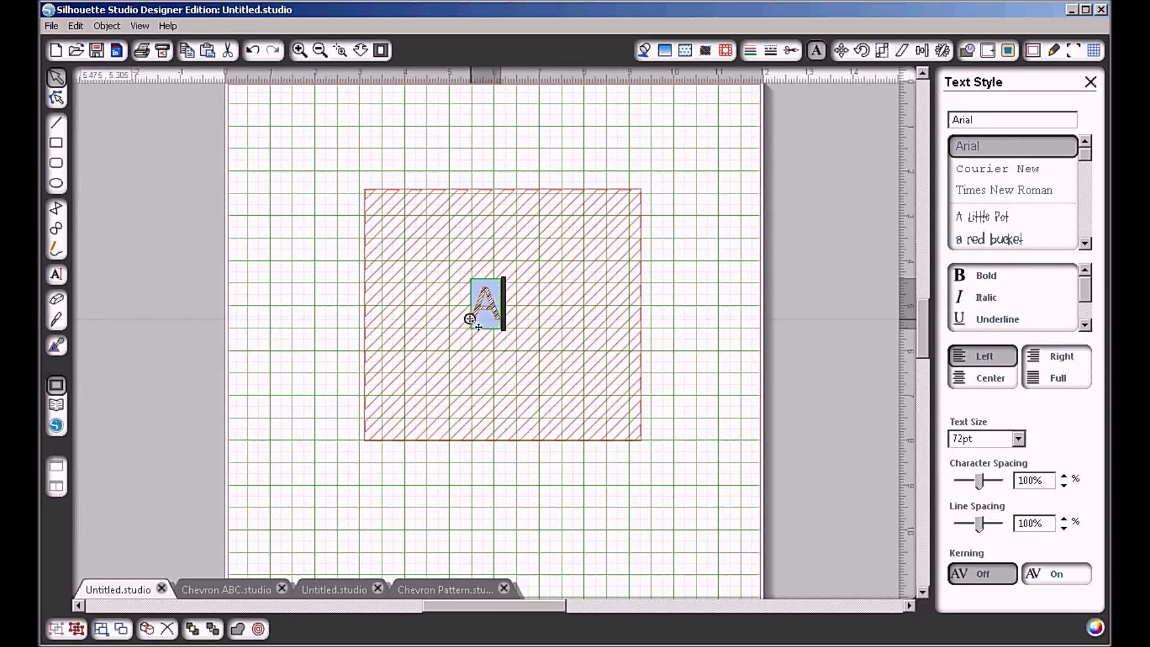
click(650, 53)
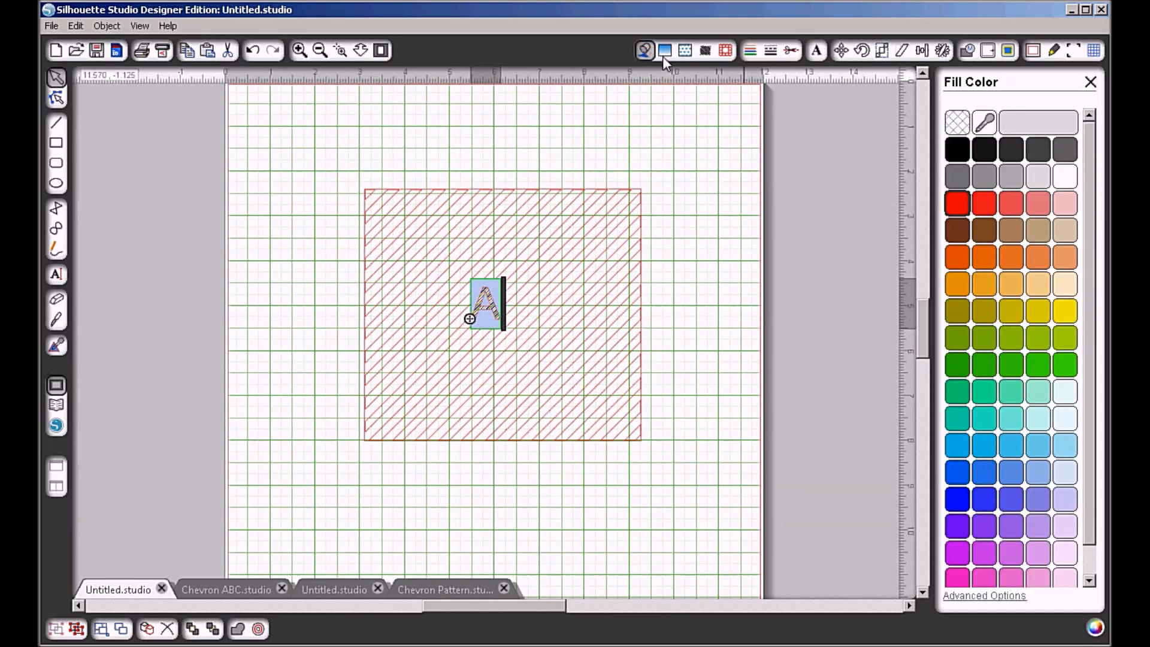
click(956, 213)
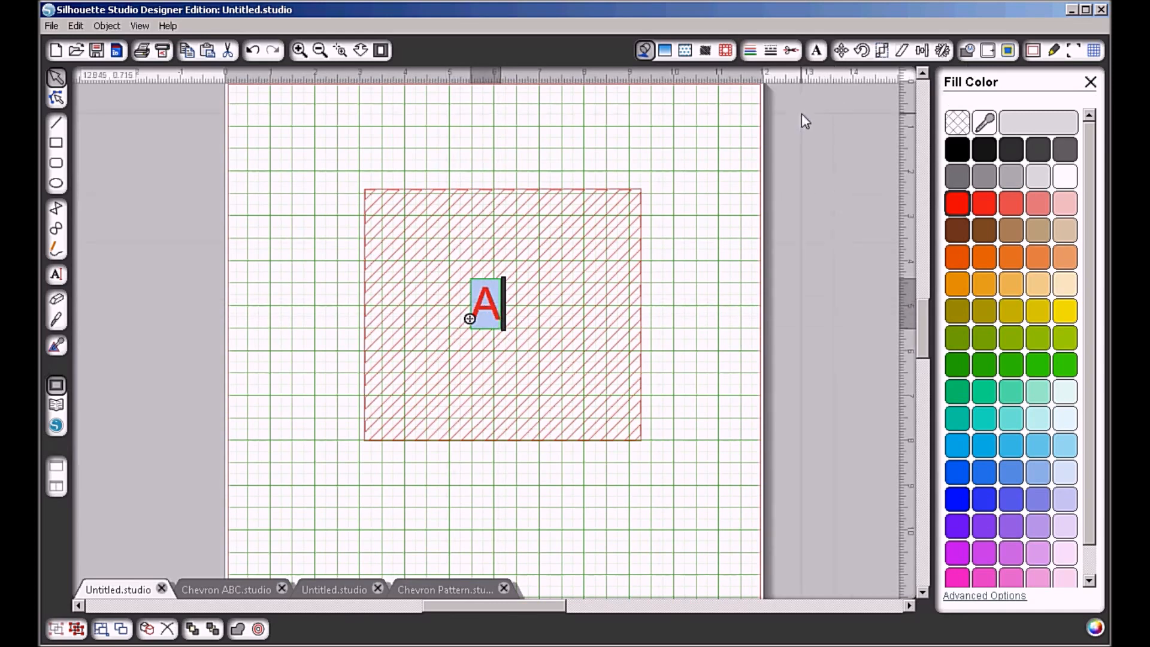
- Set the letter A to 144 pt in the ChunkFive Ex font
click(815, 51)
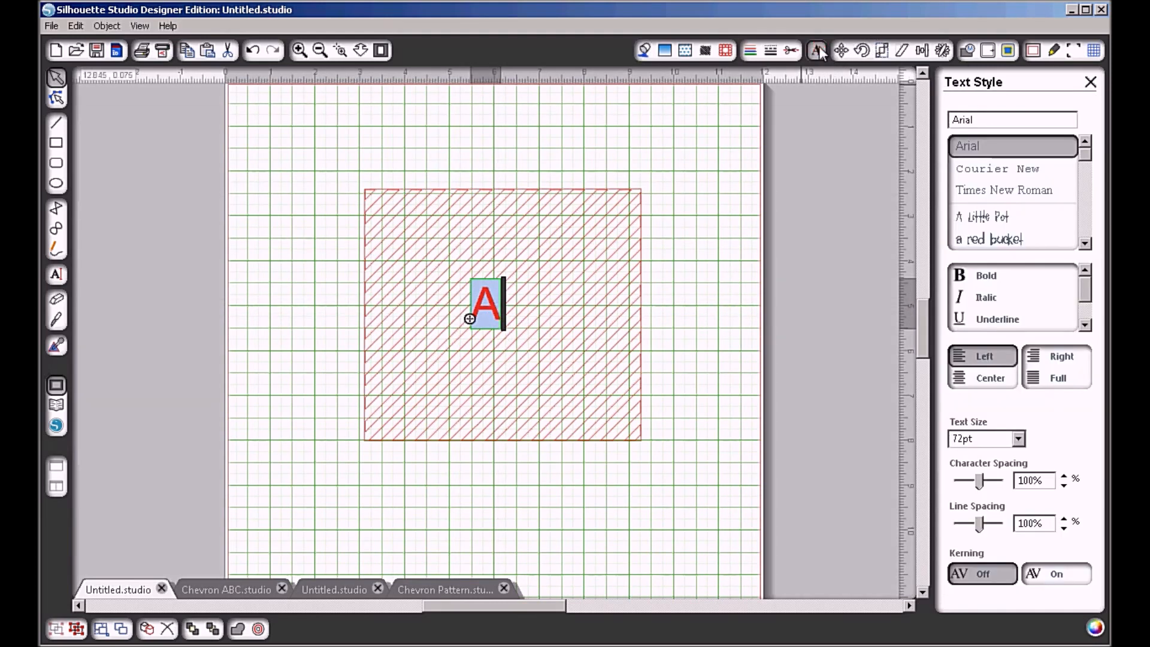
click(1017, 440)
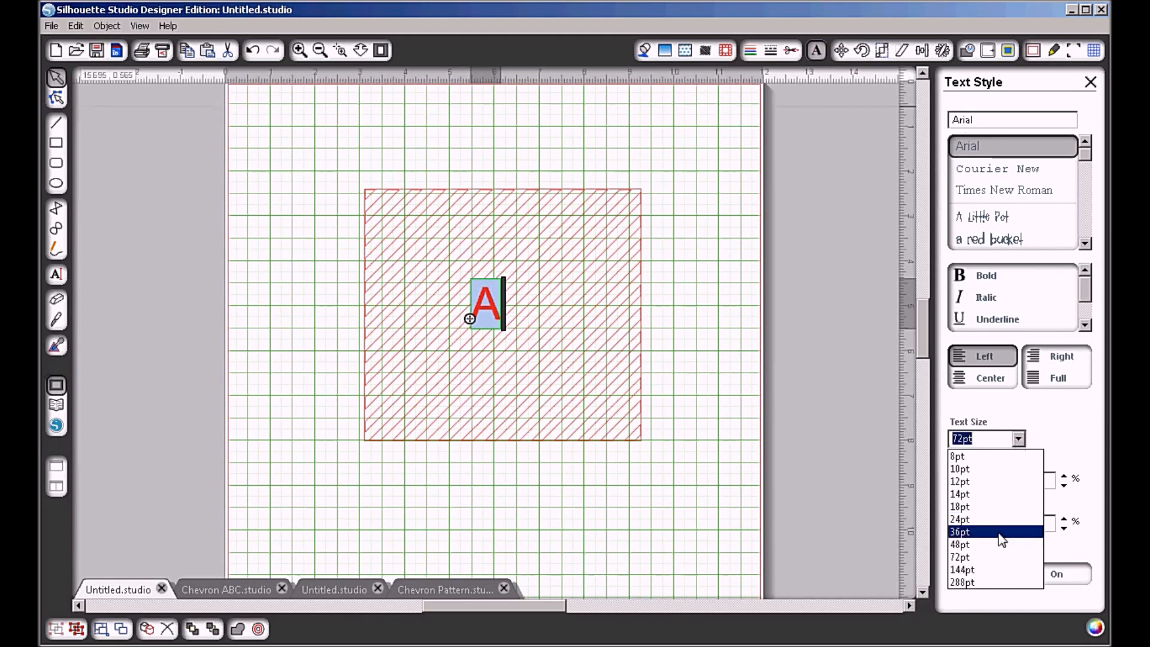
click(988, 570)
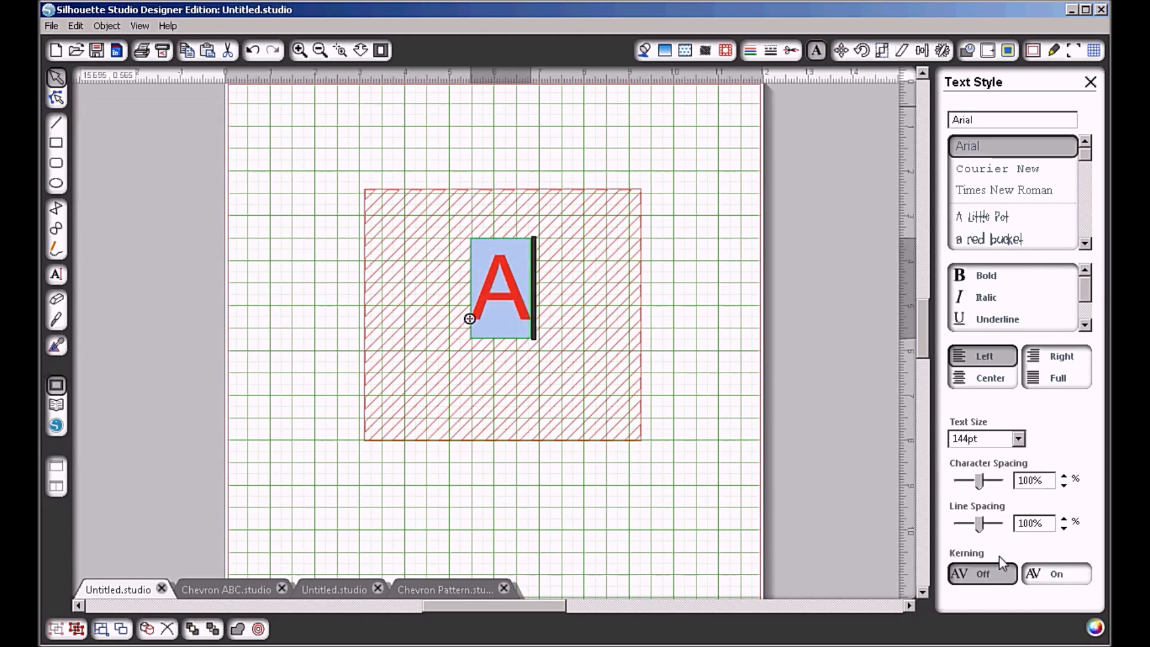
drag(982, 119, 900, 117)
text(CH)
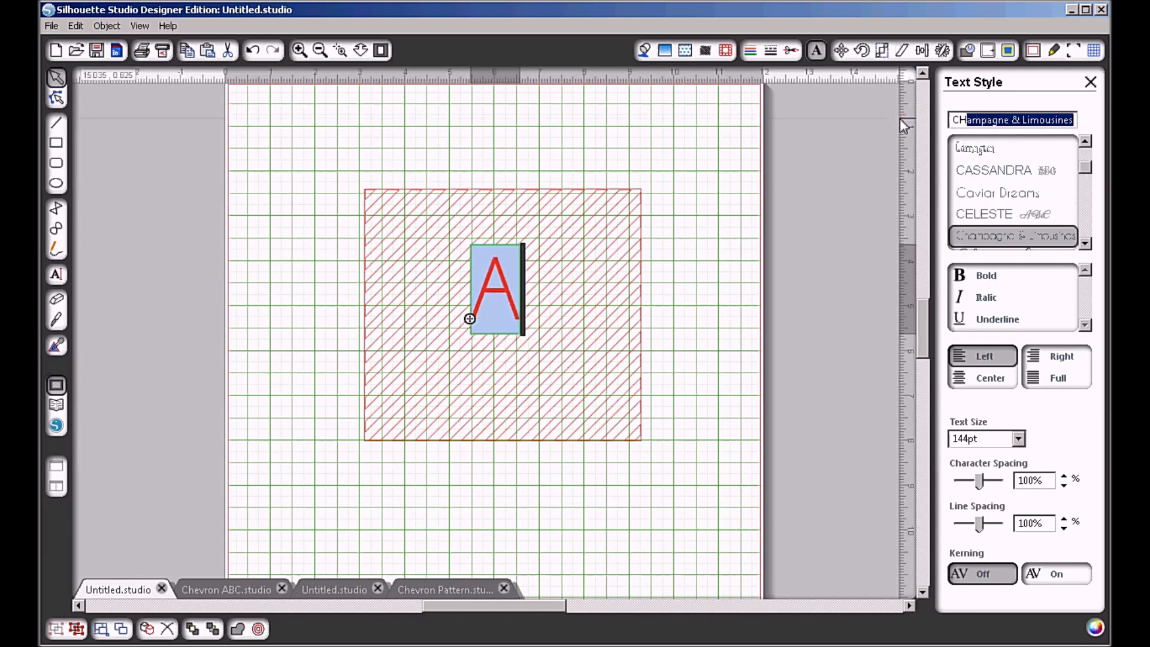
text(UNkFive Ex)
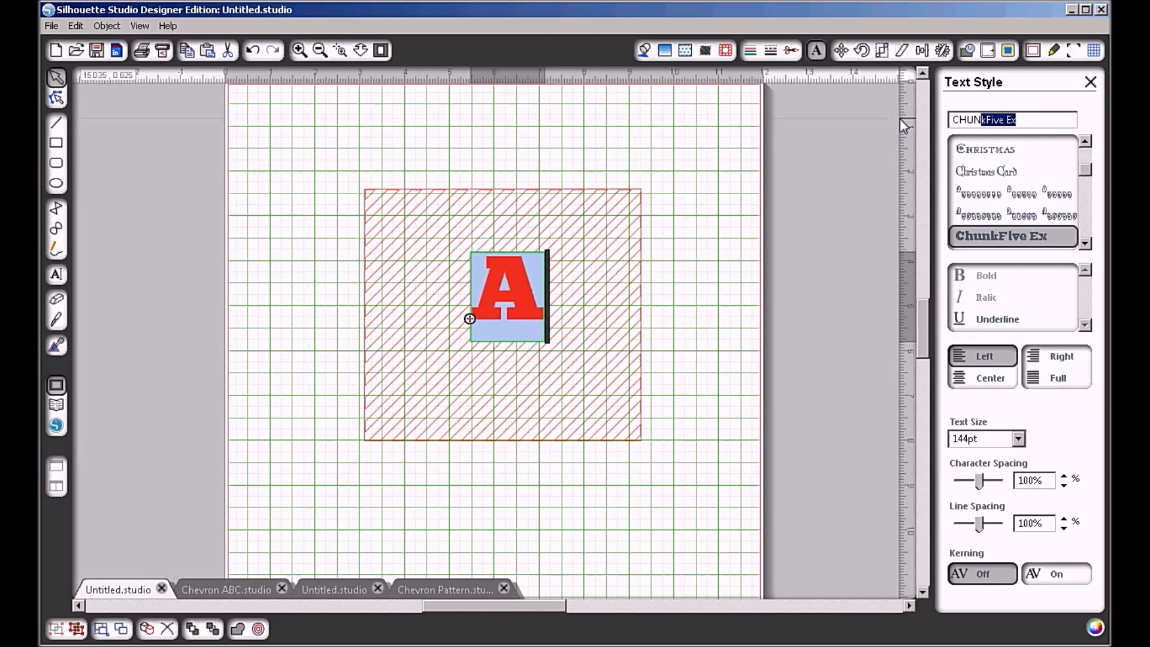
- Enlarge the letter A to 288 pt and move it to the middle of the traced stripes
click(542, 310)
drag(543, 310, 445, 273)
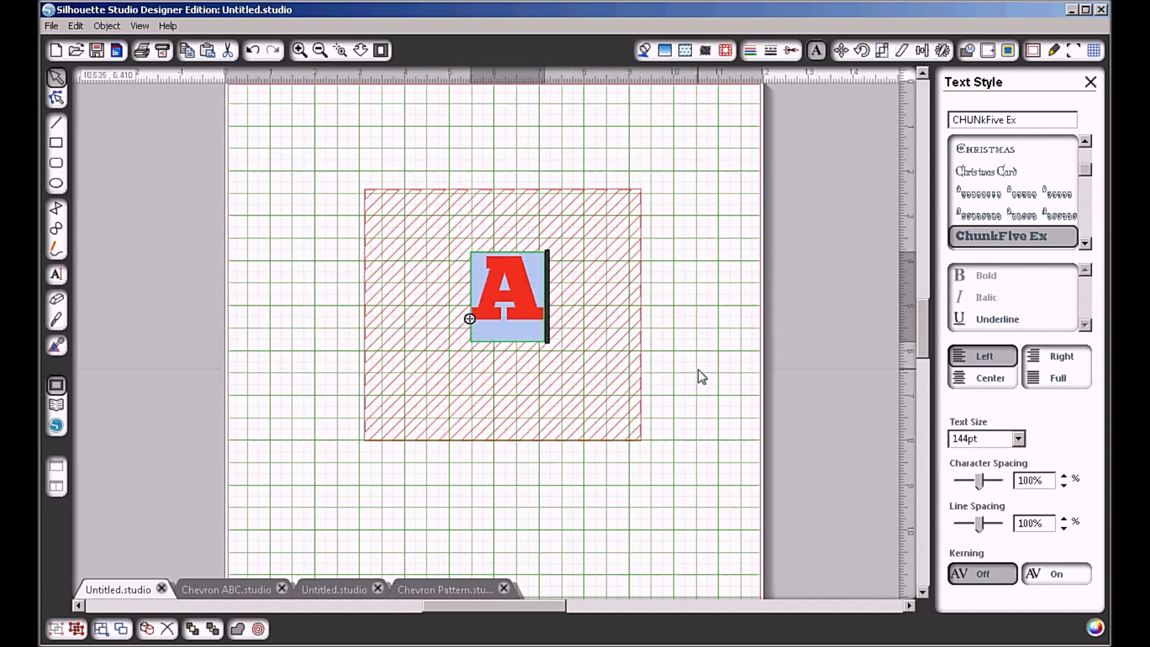
click(1018, 438)
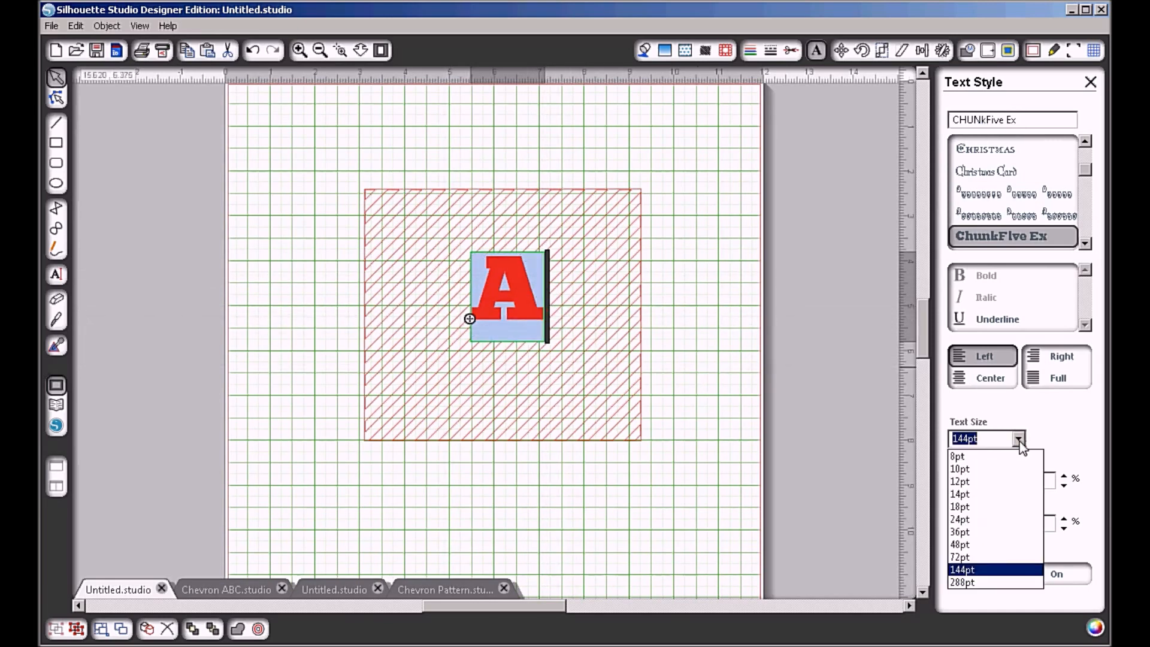
click(989, 587)
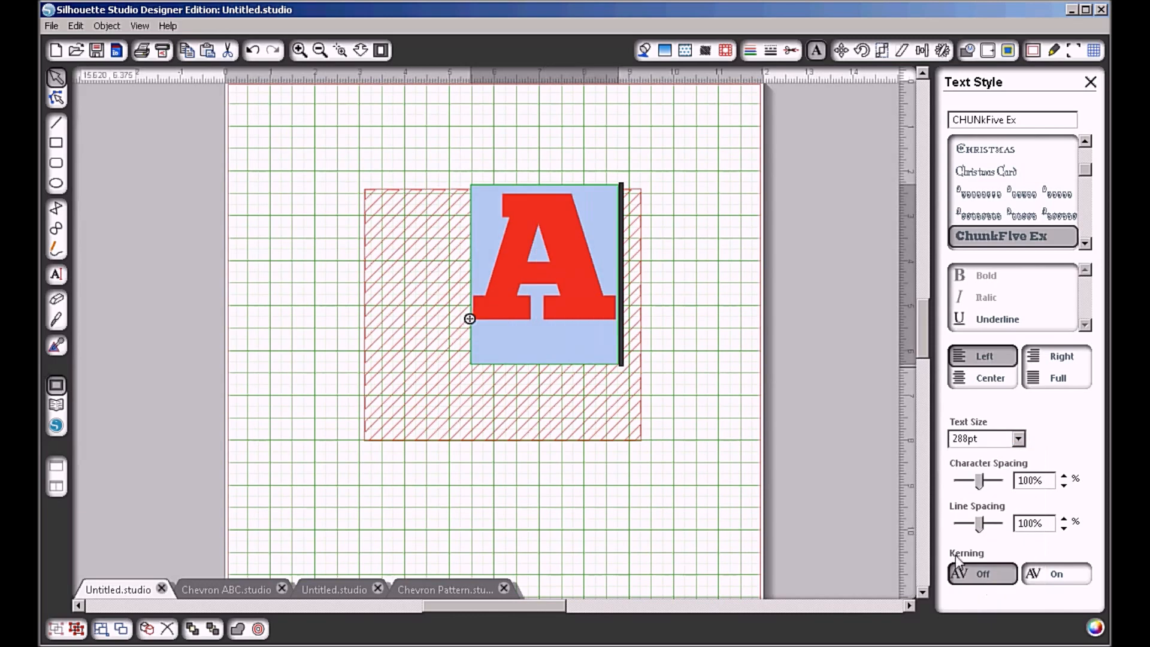
click(622, 497)
drag(574, 262, 533, 301)
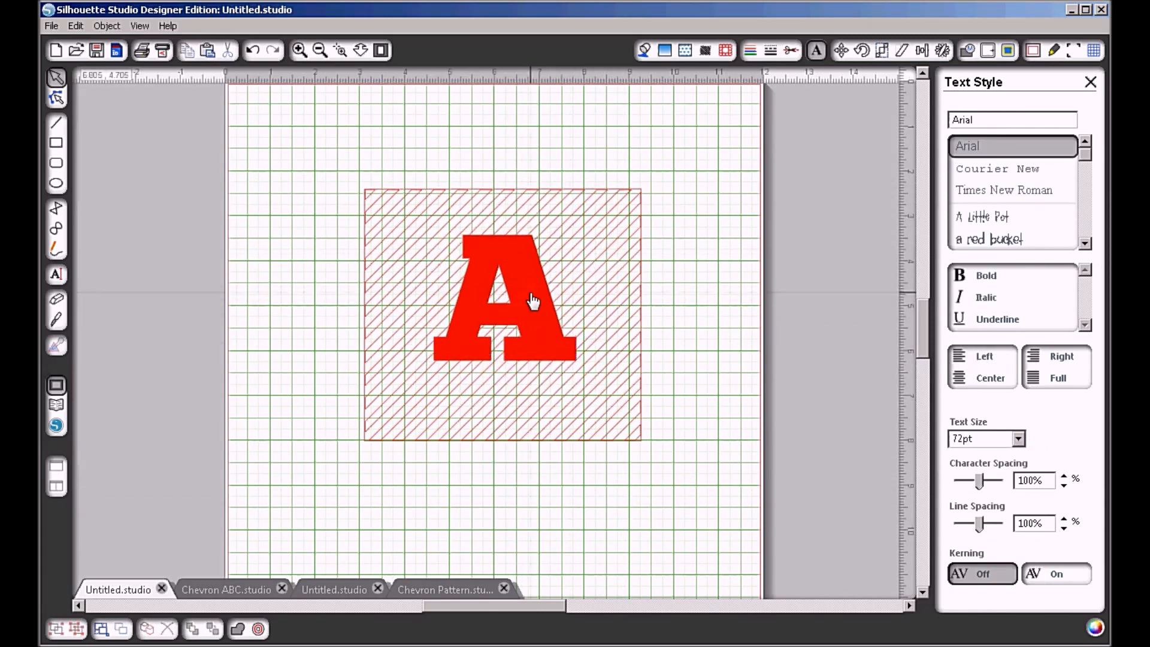
- Apply an internal offset of 0.040 in with square corners to the red letter A
click(546, 352)
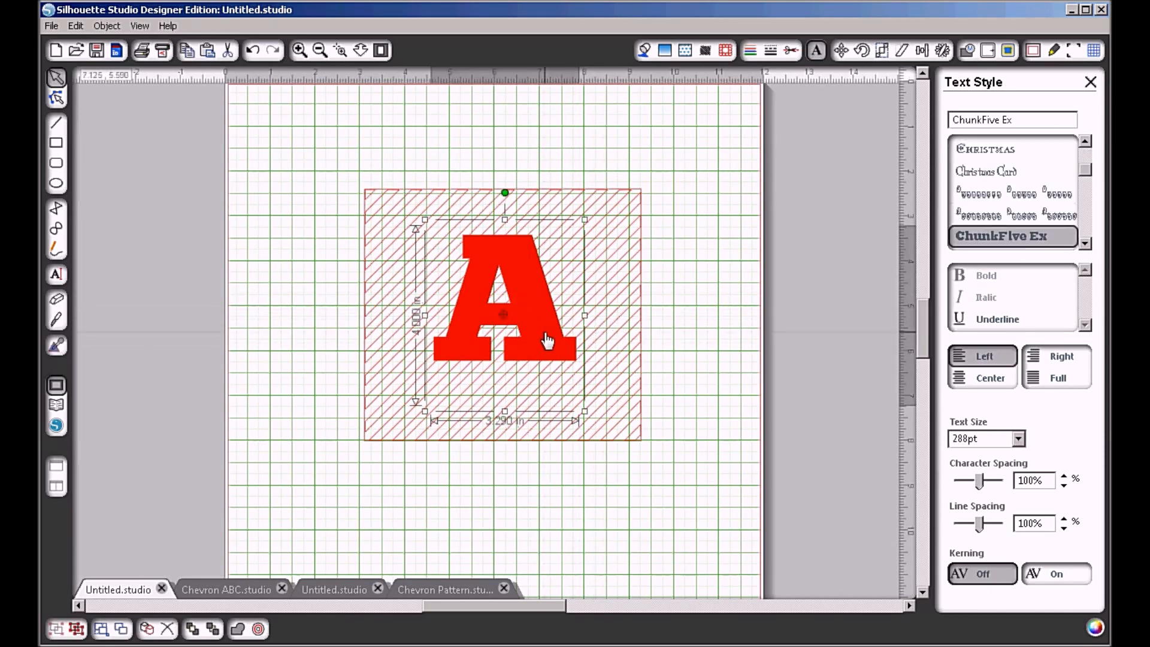
click(989, 51)
click(991, 144)
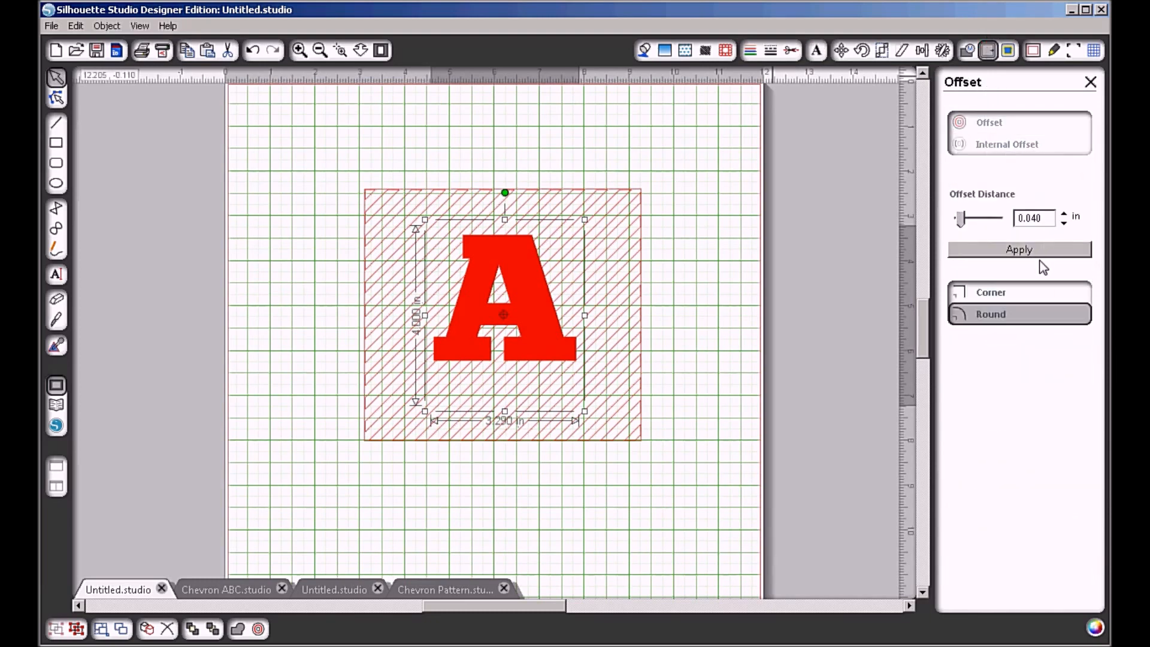
click(1017, 298)
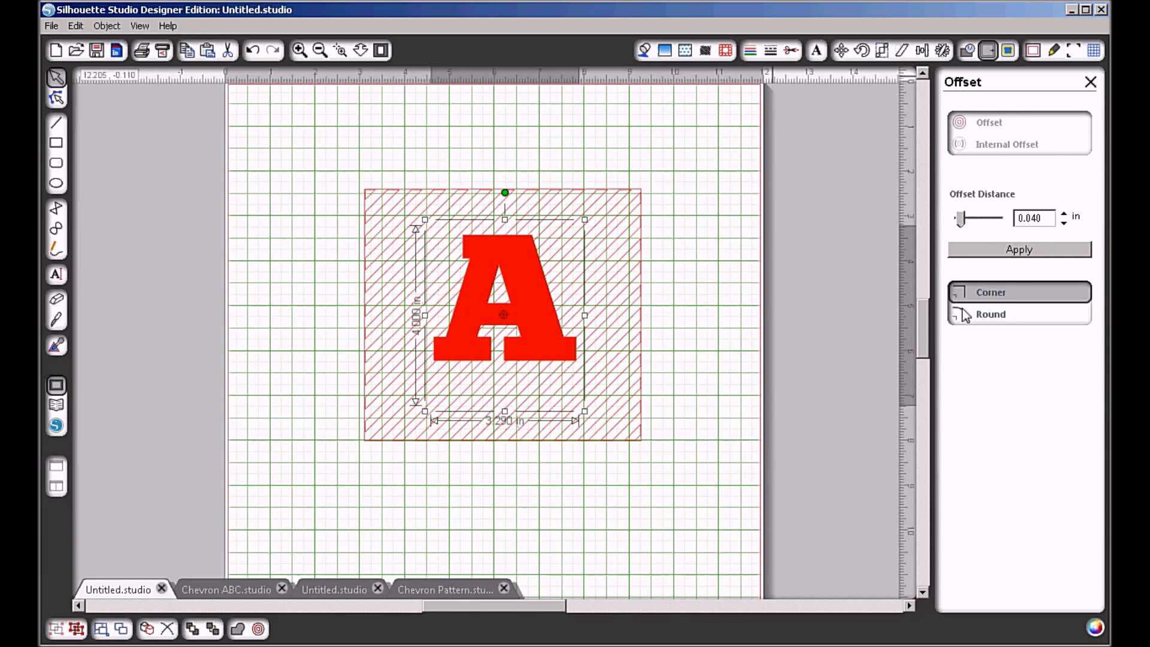
click(1030, 251)
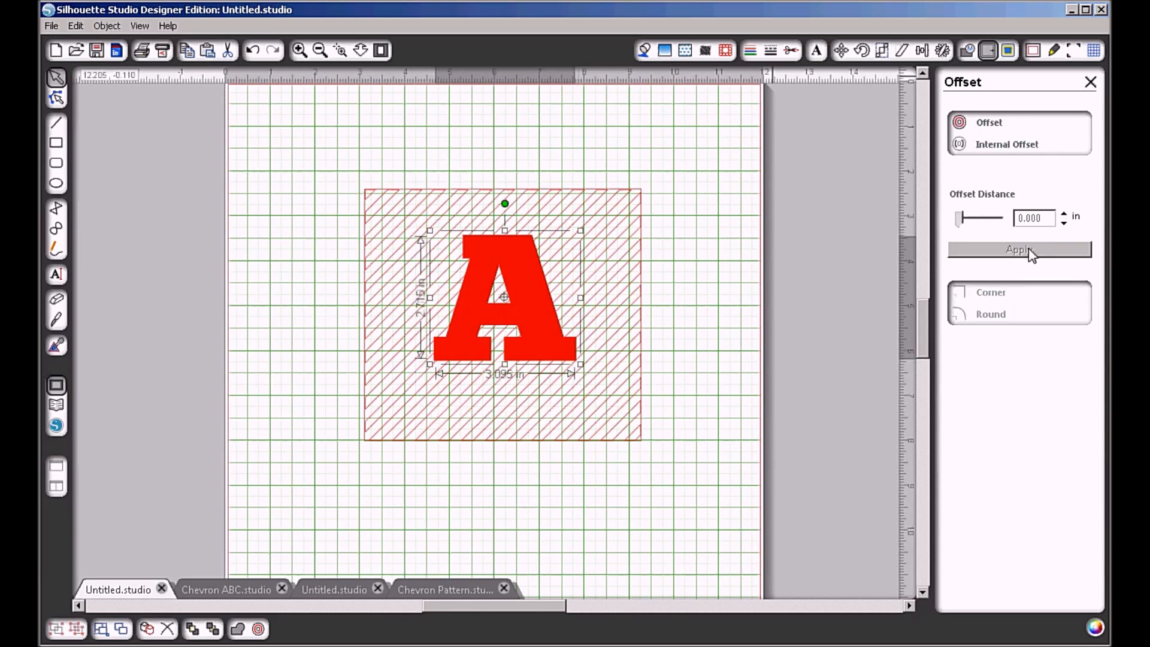
click(724, 392)
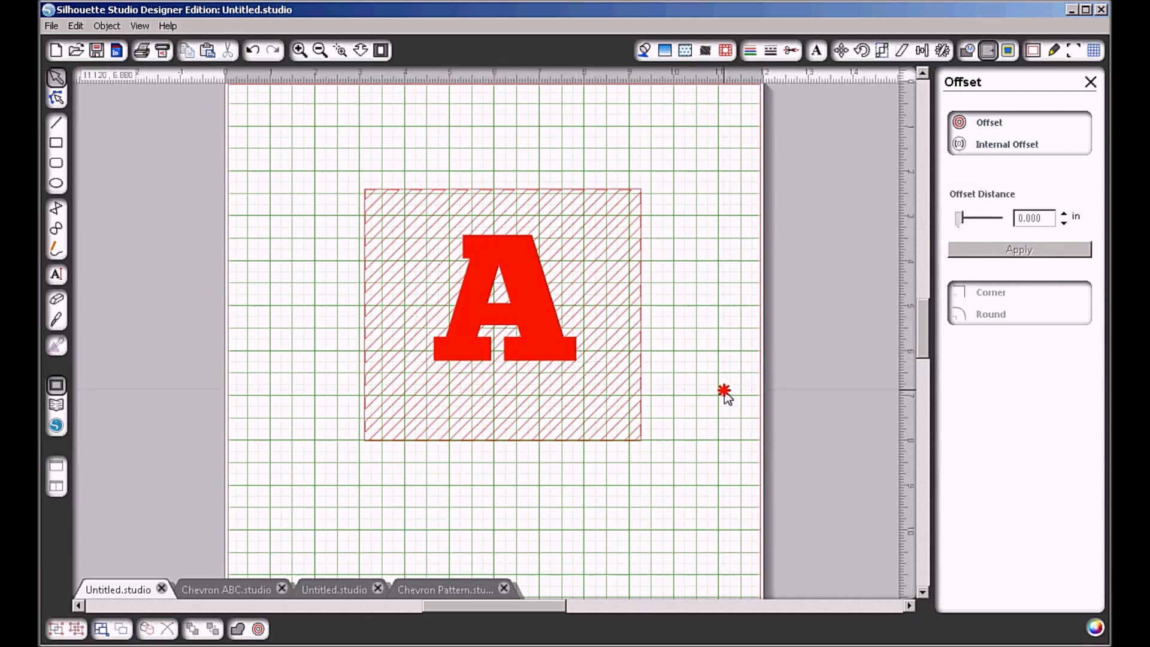
- Cut the red letter A to the clipboard and crop the traced stripes with its inner offset outline
click(535, 328)
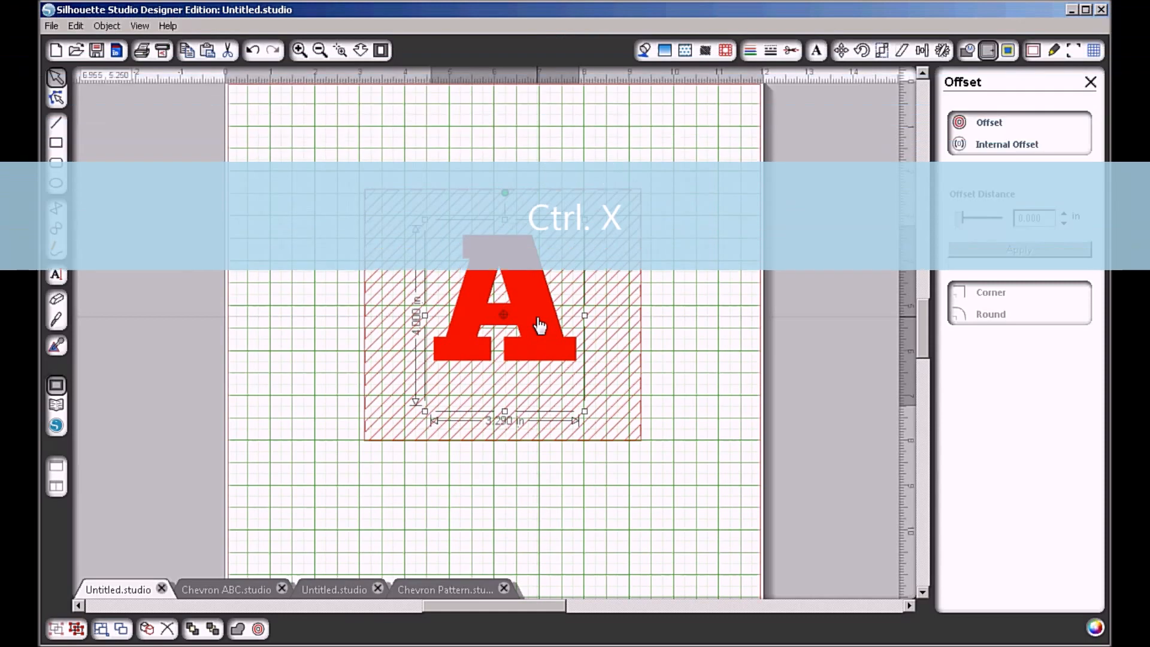
key(ctrl+x)
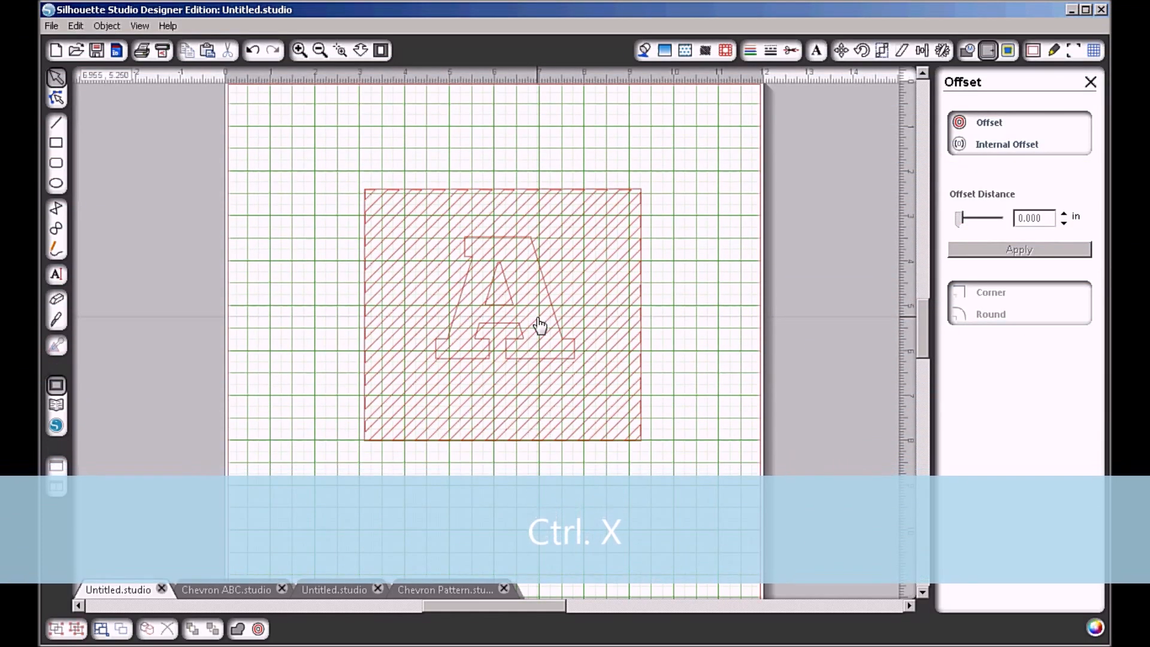
click(536, 258)
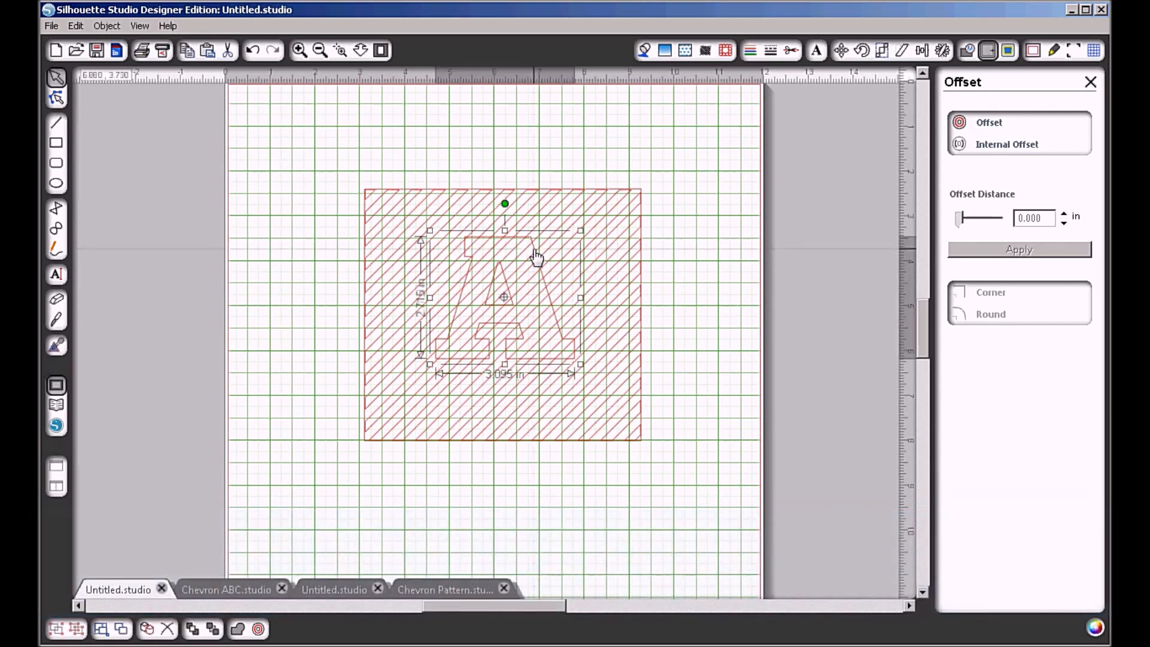
click(607, 226)
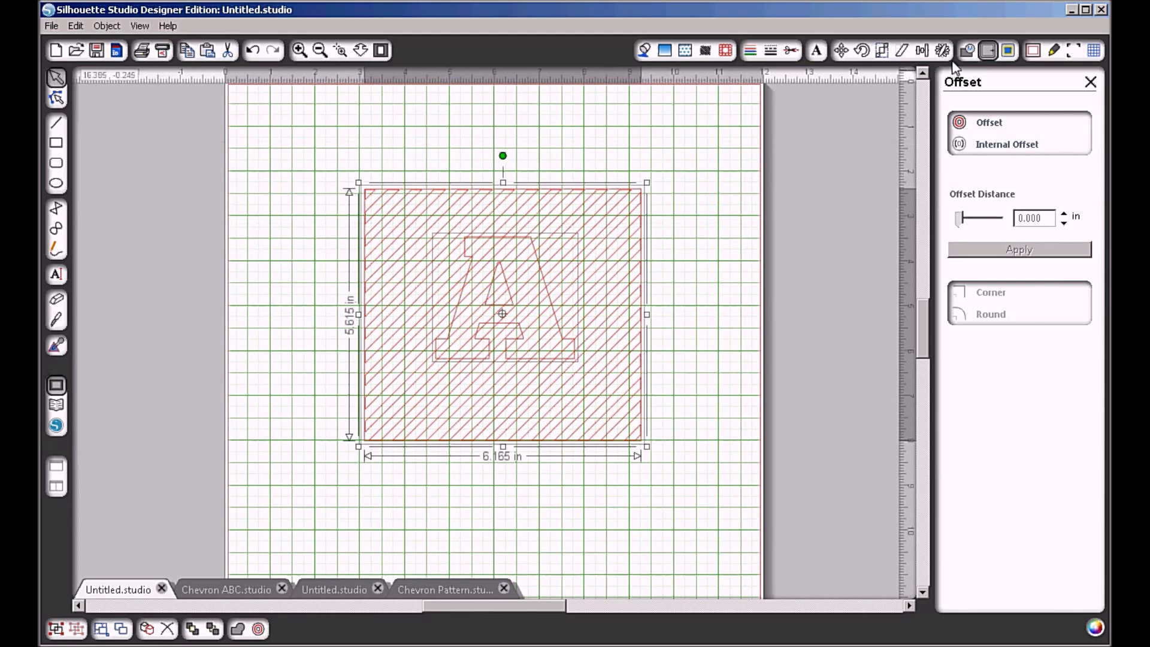
click(967, 50)
click(986, 187)
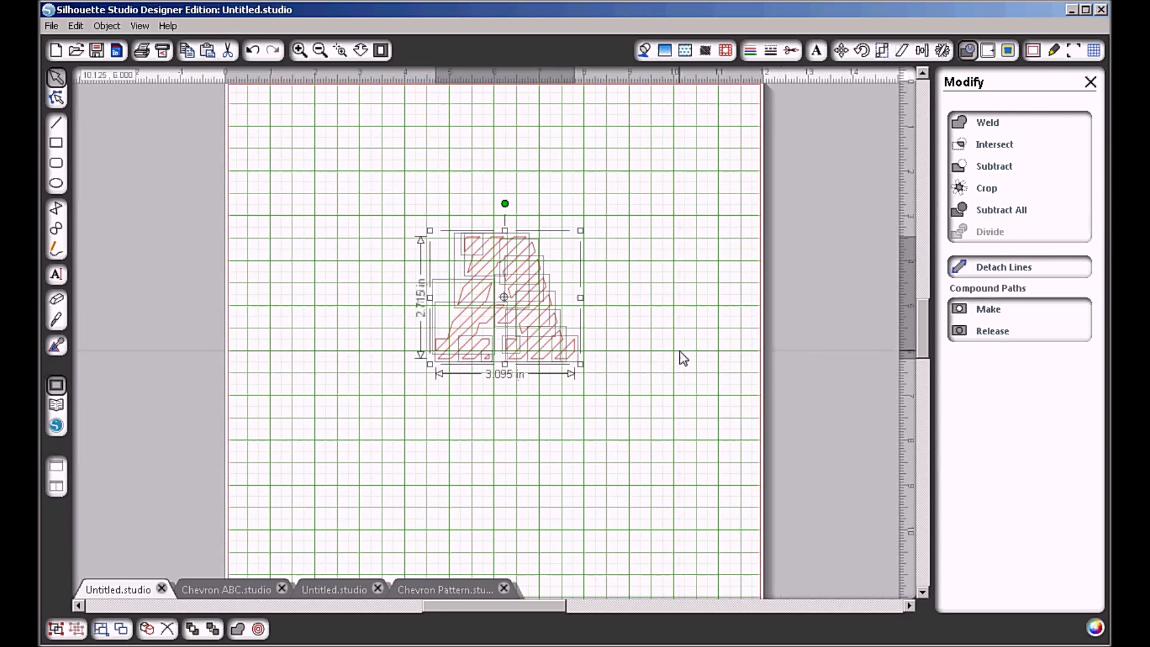
- Paste the cut letter A in front of the cropped stripes and make a compound path from all the pieces
key(ctrl+f)
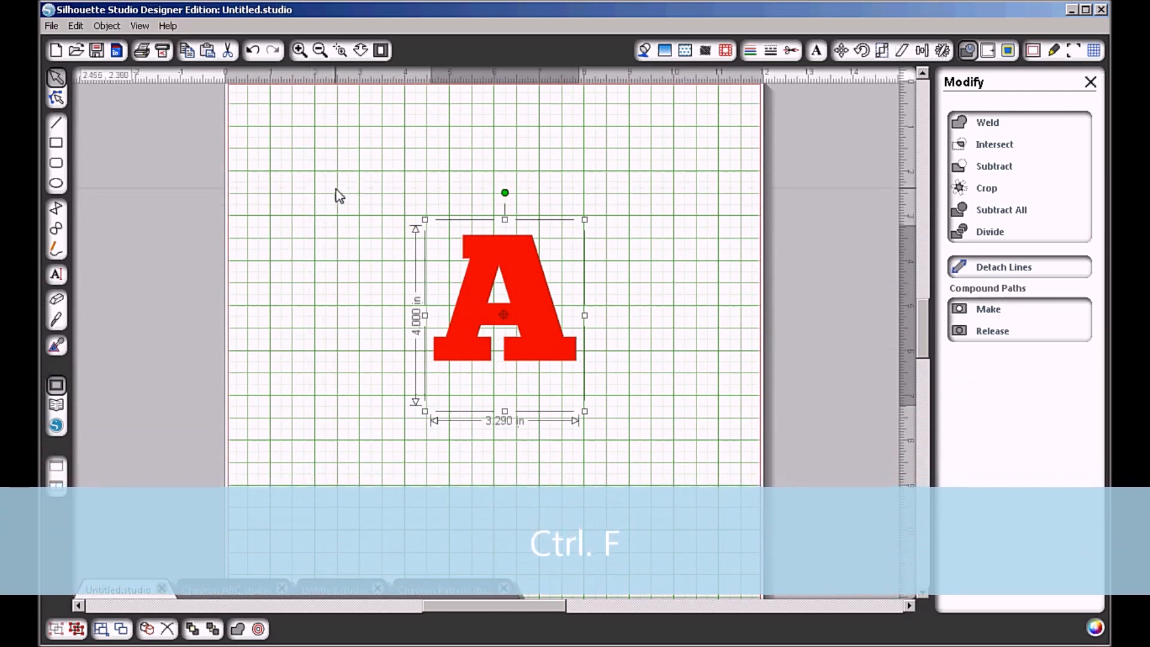
drag(355, 181, 656, 418)
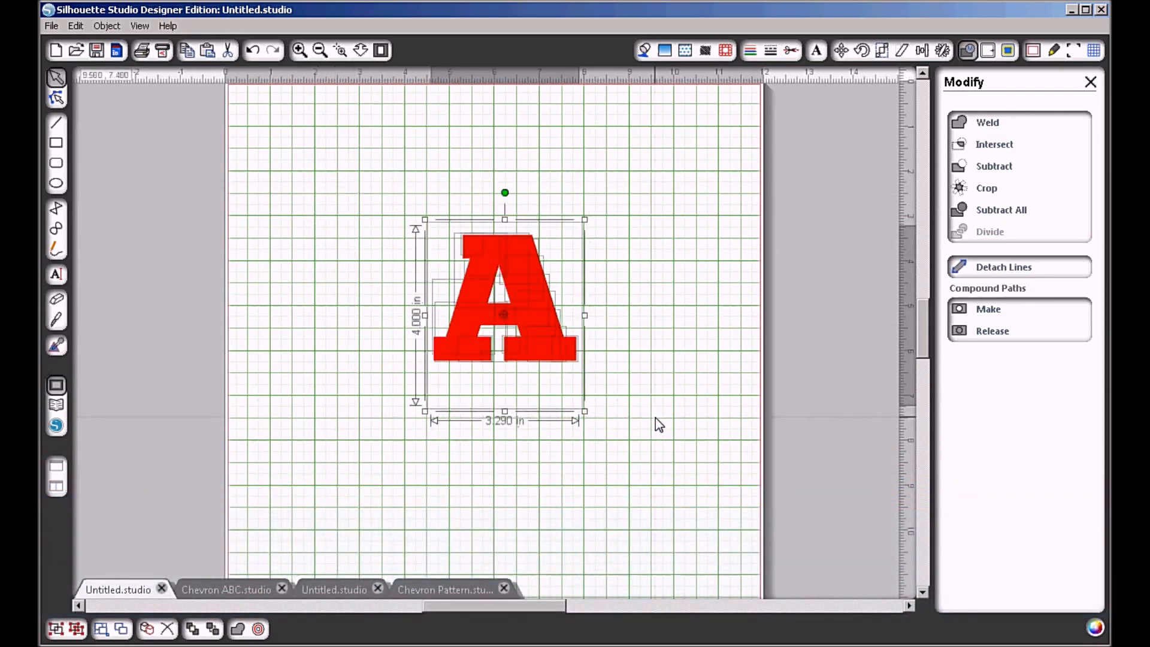
right_click(541, 348)
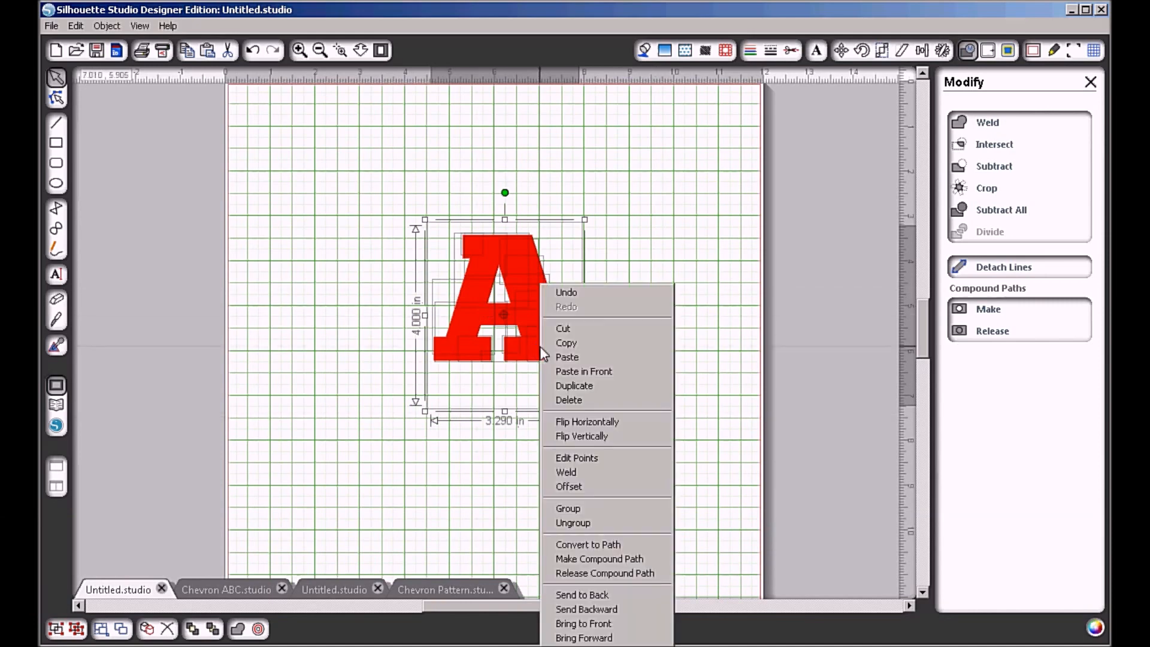
click(641, 558)
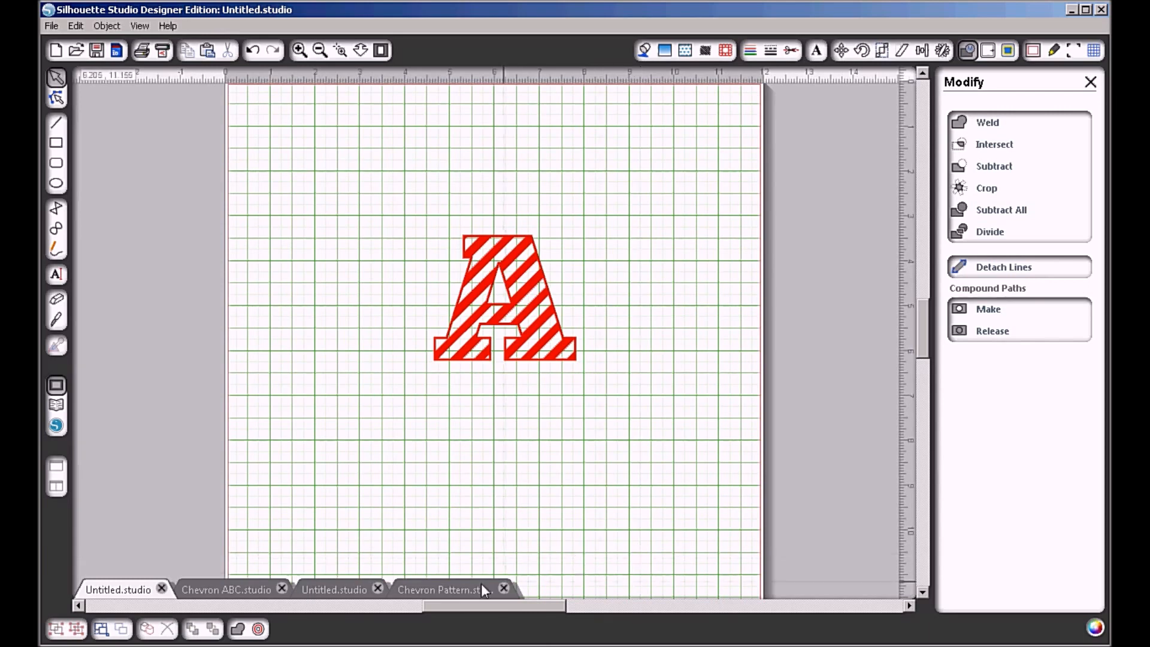
click(345, 588)
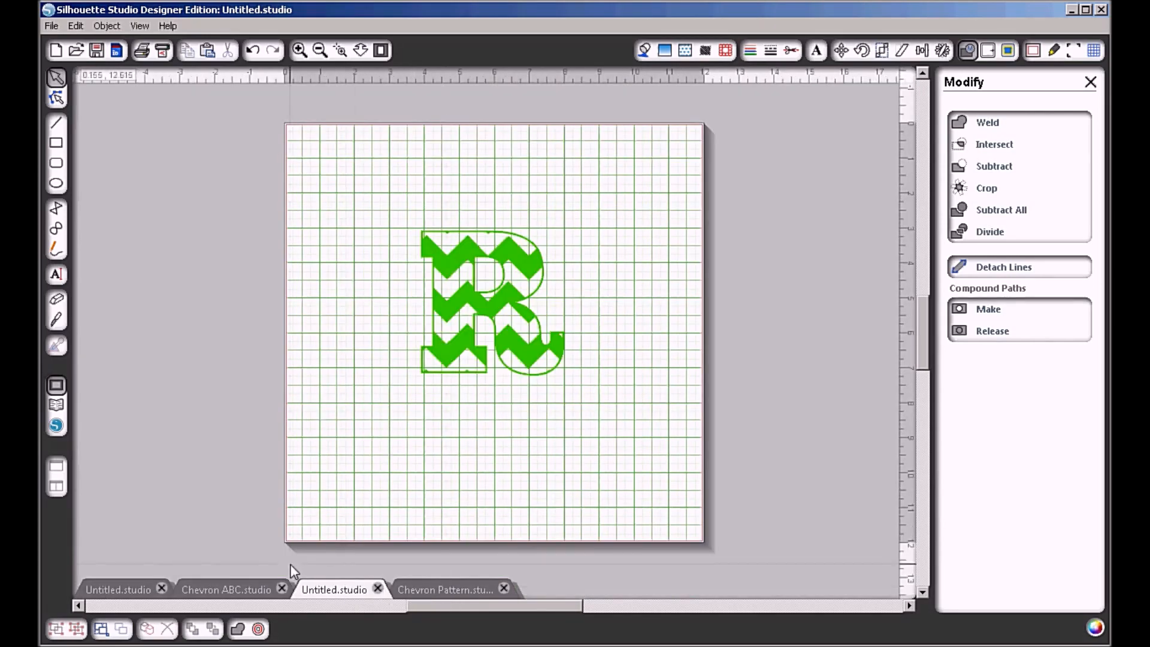
click(126, 586)
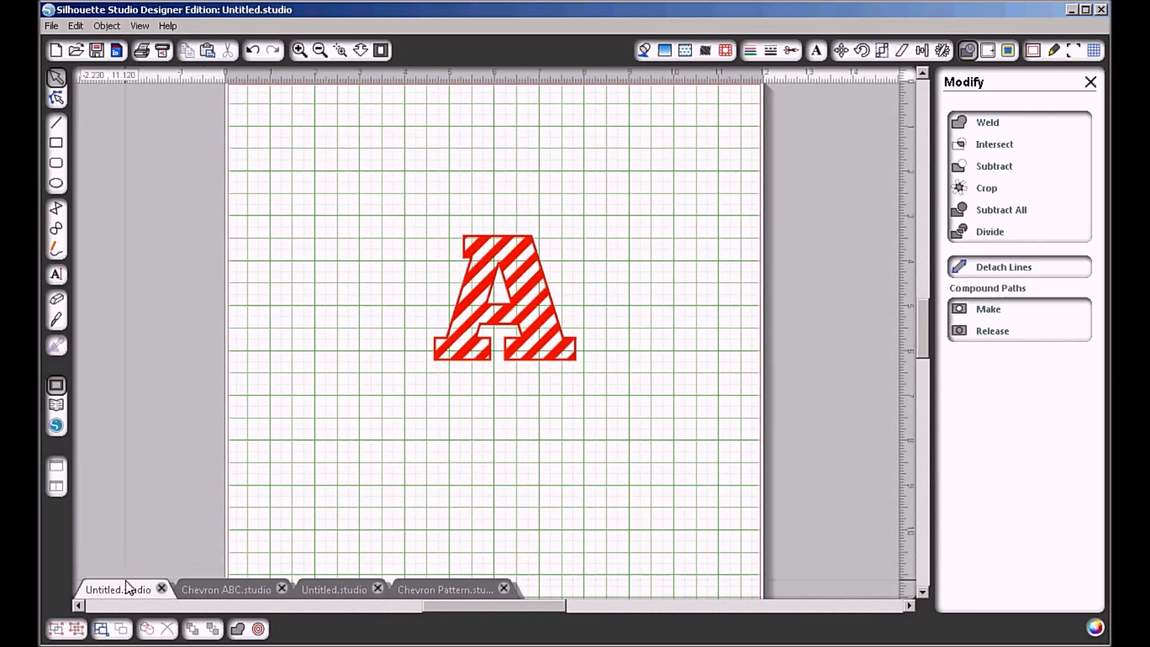